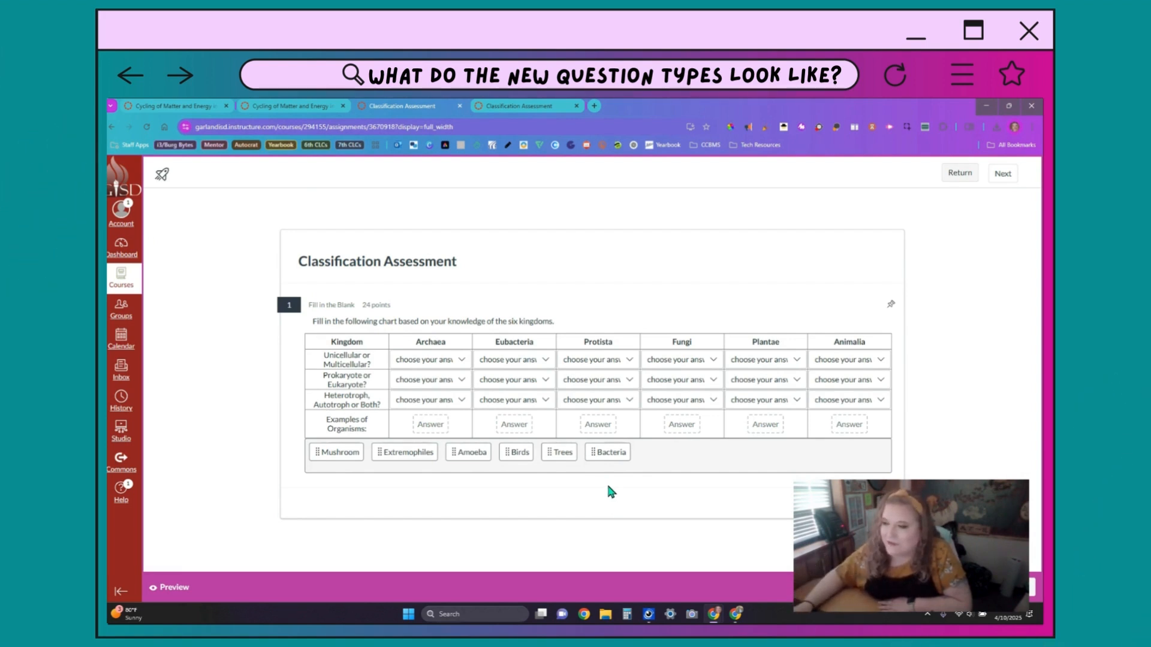
Step: Review the dropdown choices for Archaea, Eubacteria and Protista, then the word bank for the Archaea examples blank
left_click(462, 361)
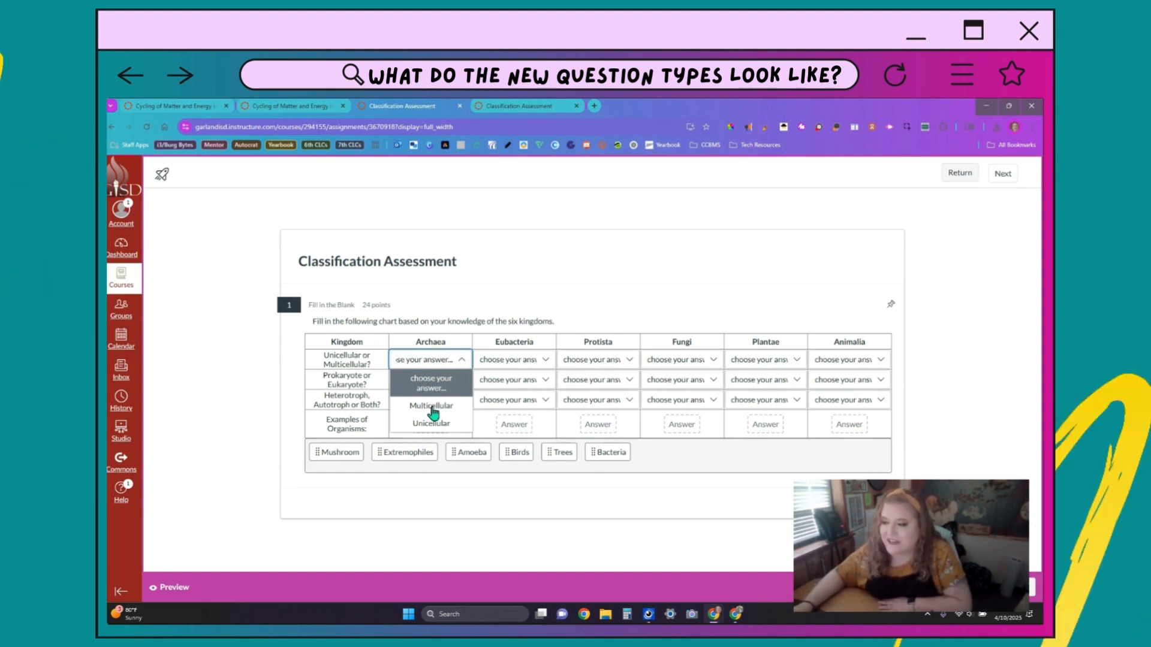
left_click(536, 383)
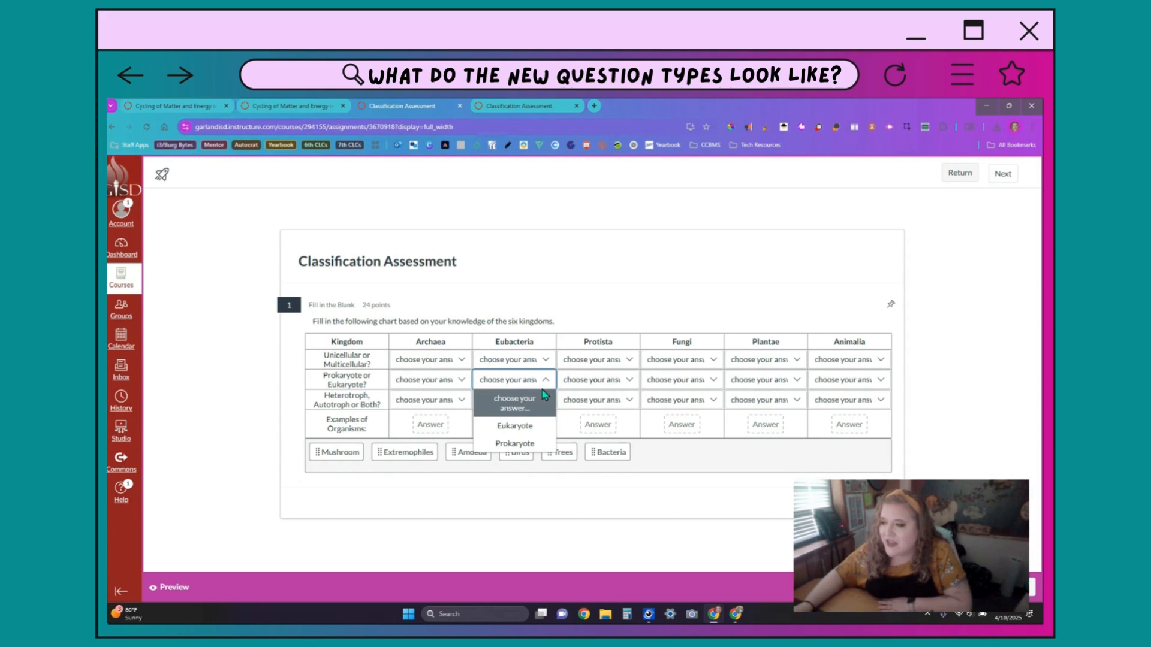
left_click(588, 400)
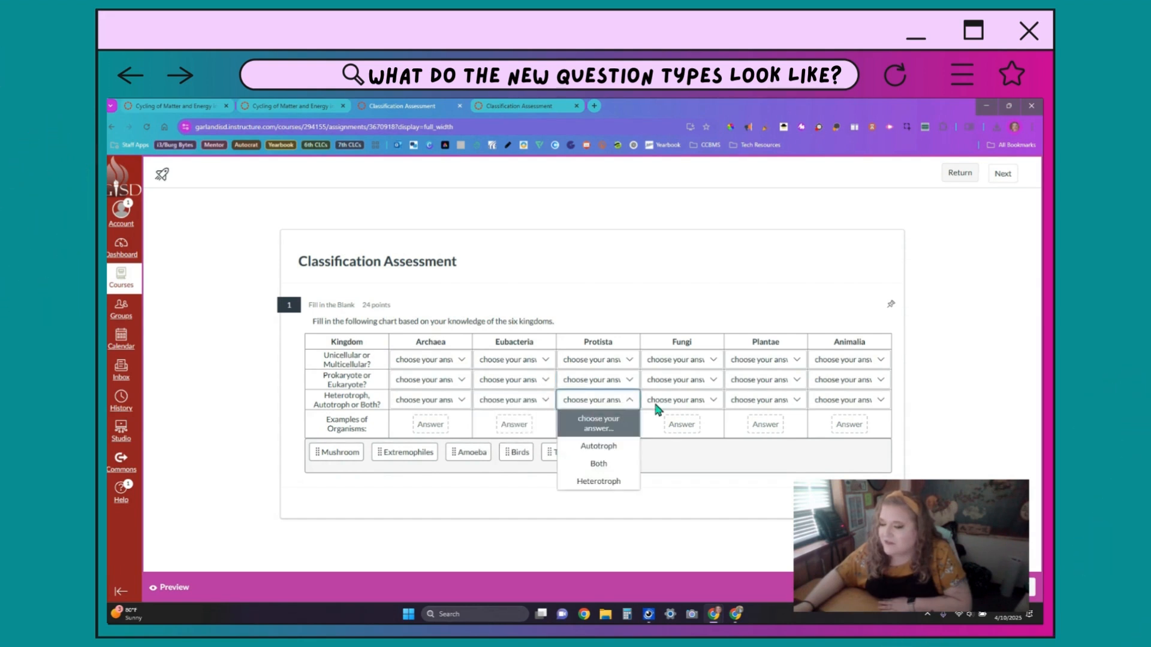
left_click(731, 465)
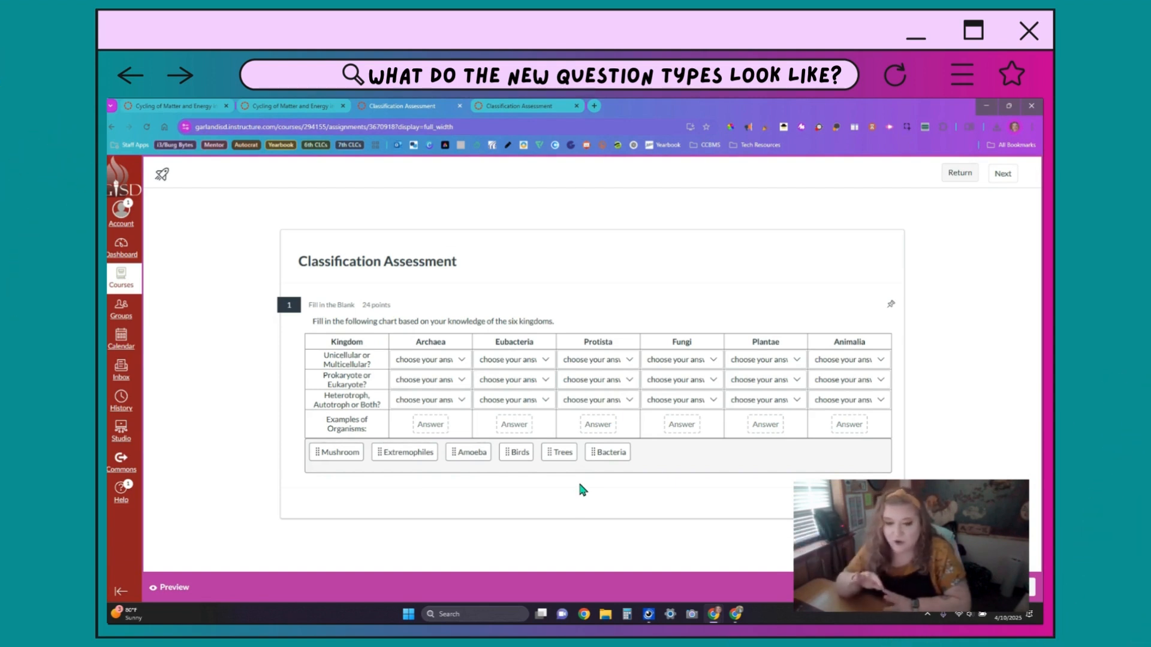
left_click(438, 431)
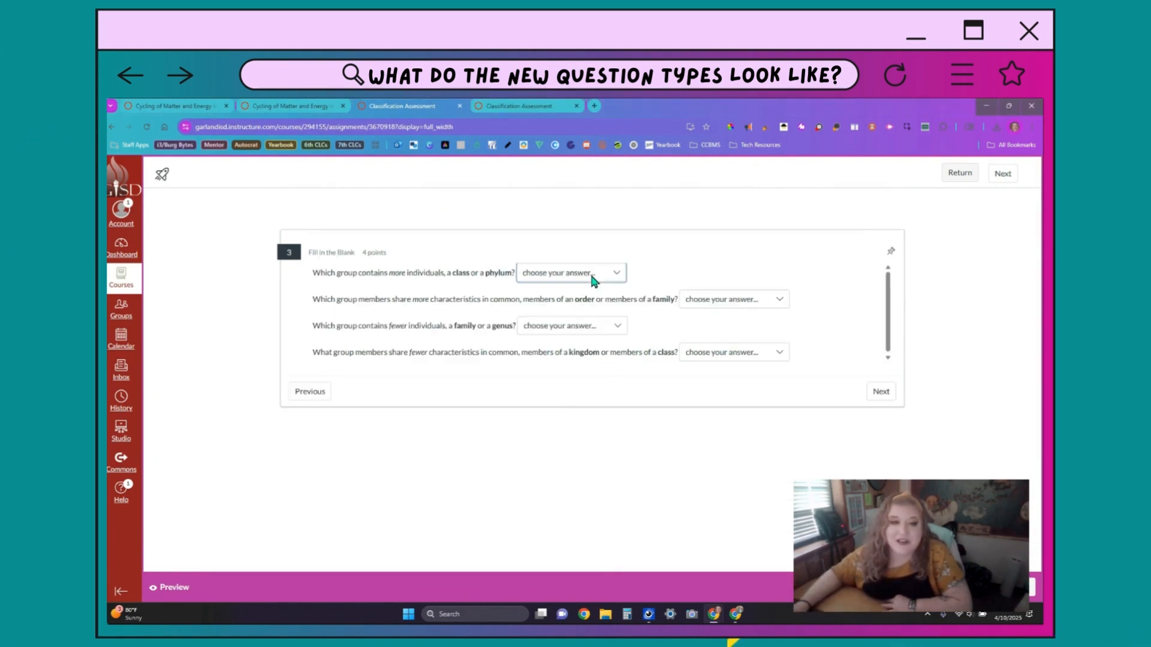
Step: Check the options in the class/phylum, order/family, family/genus and kingdom/class dropdowns, then advance to question 4
left_click(590, 274)
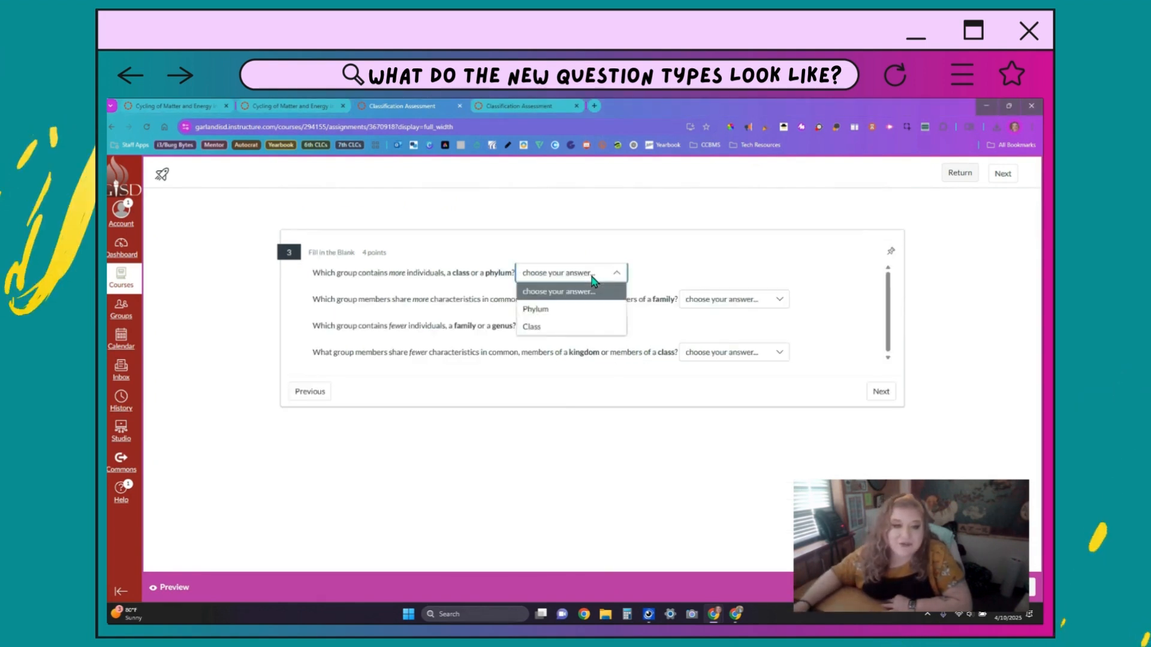
left_click(737, 304)
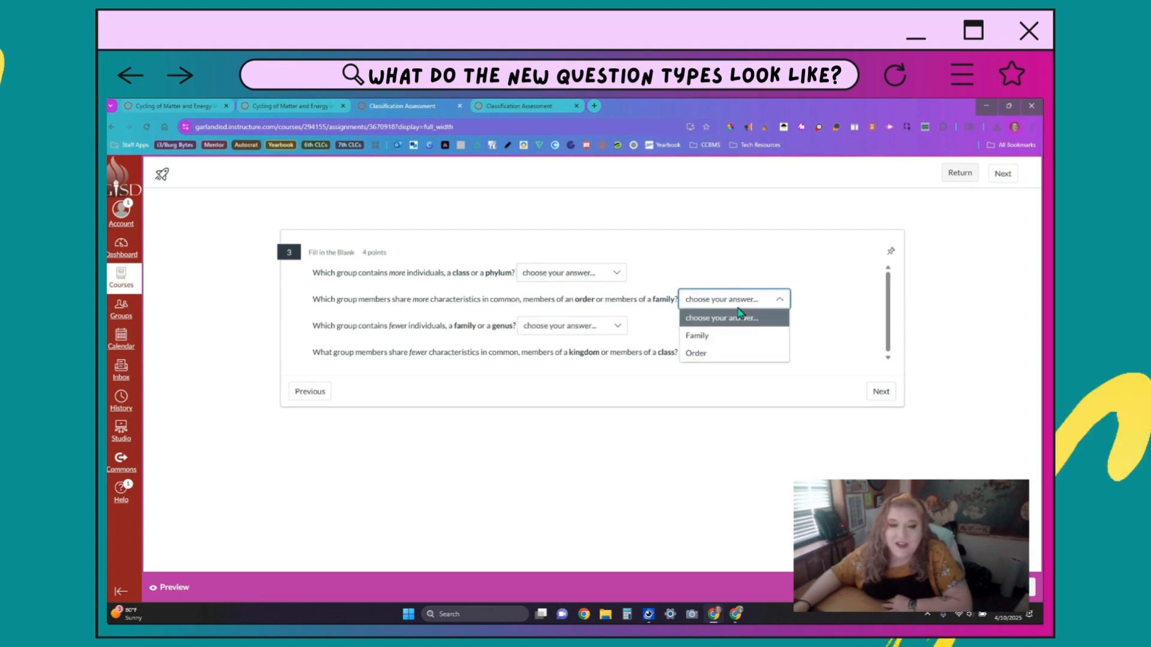
left_click(547, 329)
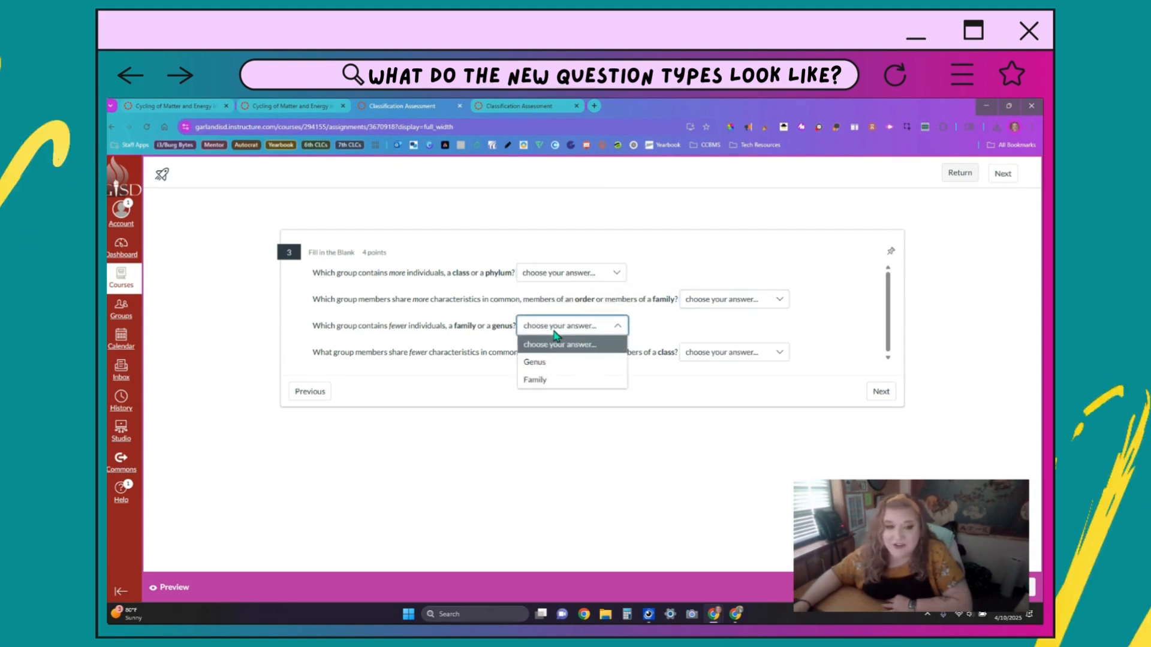
left_click(687, 357)
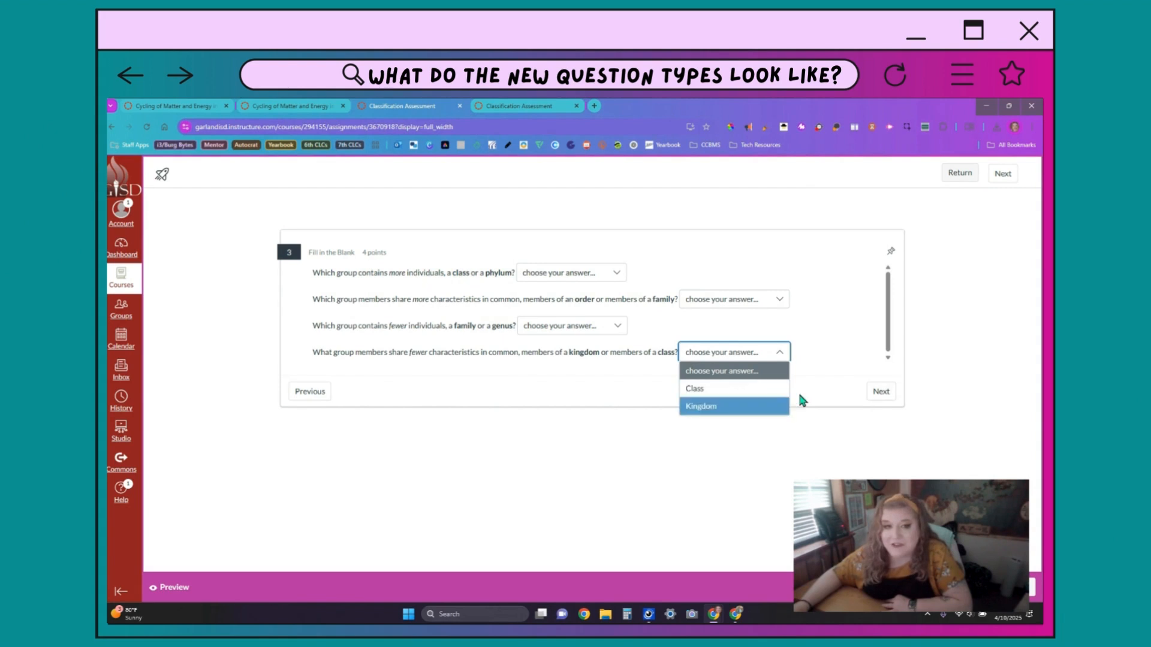
left_click(880, 391)
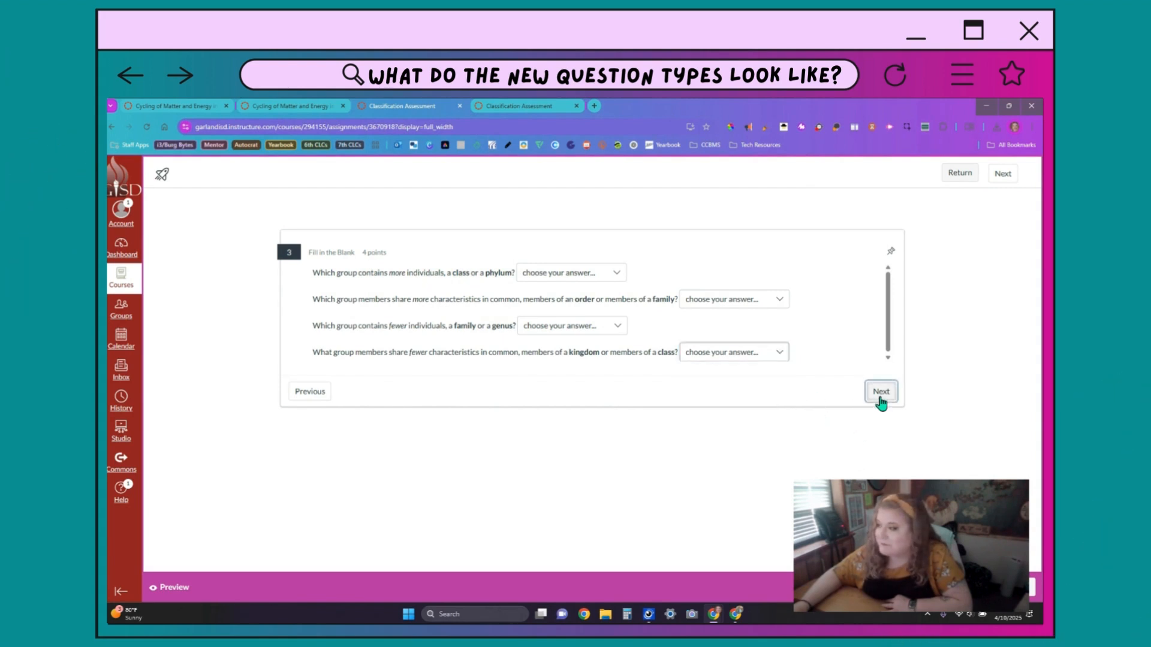
left_click(880, 391)
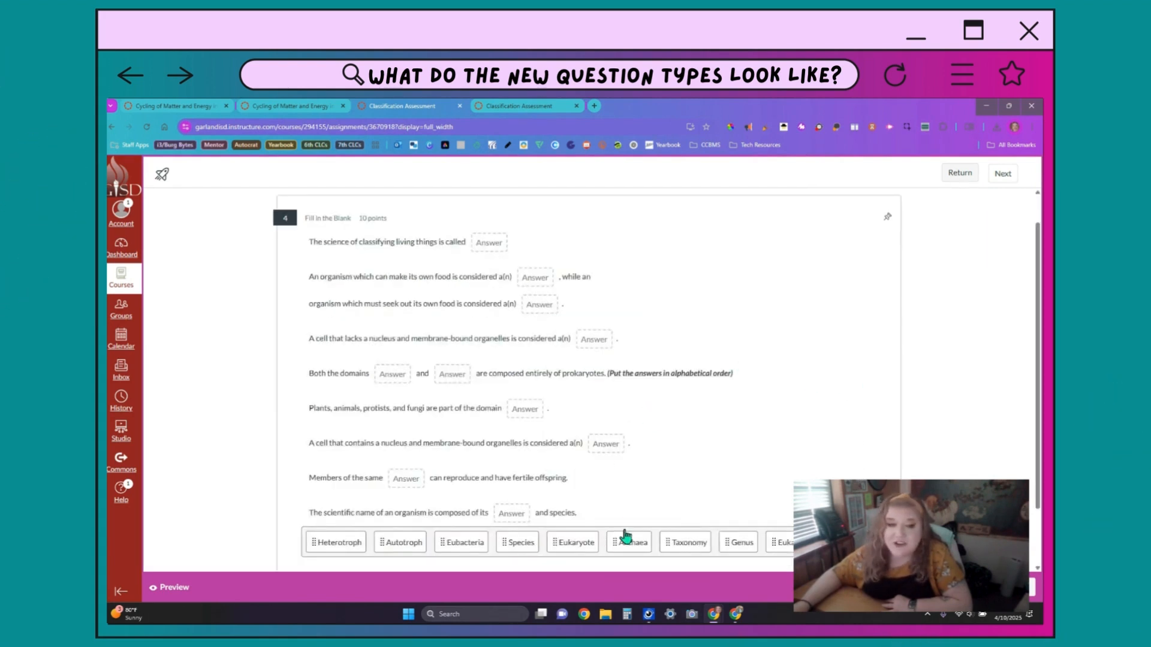
Step: Put Taxonomy in question 4's first blank and view the second blank's word choices
left_click(496, 251)
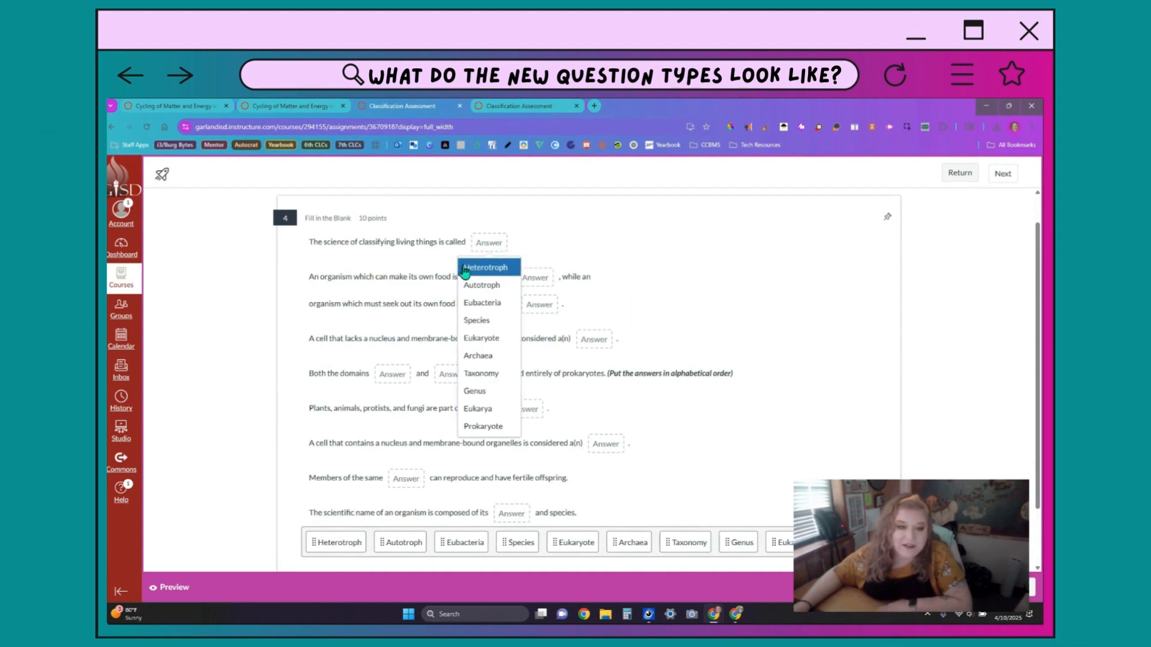
left_click(495, 376)
left_click(542, 275)
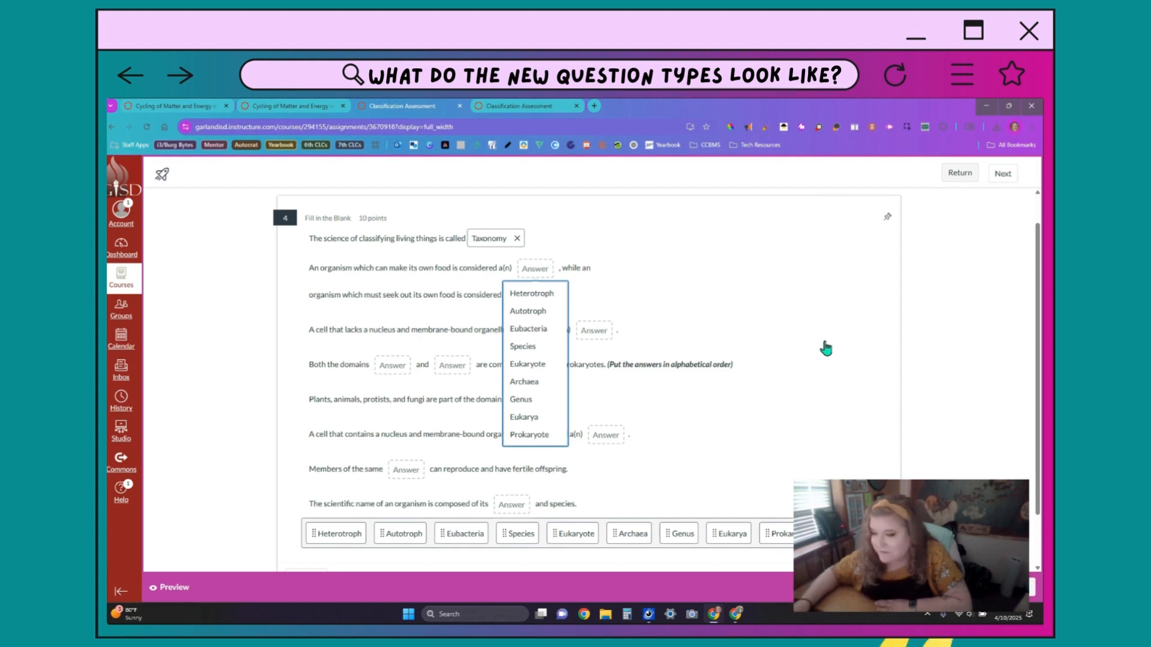
scroll(825, 348, "down", 1)
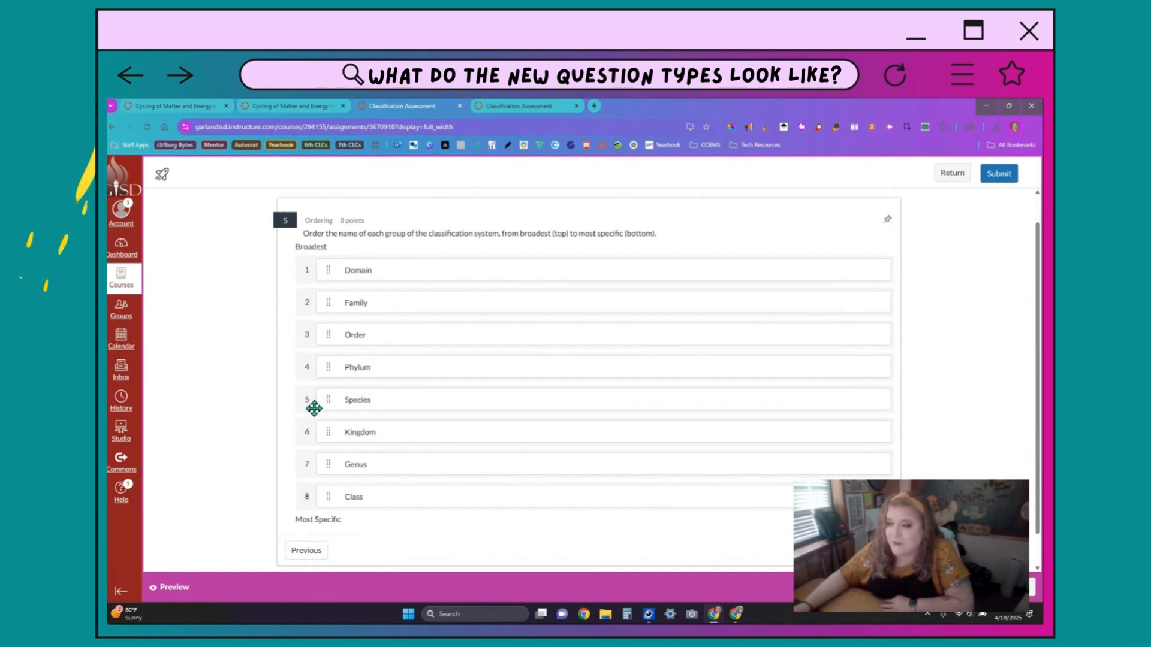
Step: Move Kingdom, Phylum and Class up and Species to the bottom, ordering Domain through Species
left_click_drag(316, 431, 316, 297)
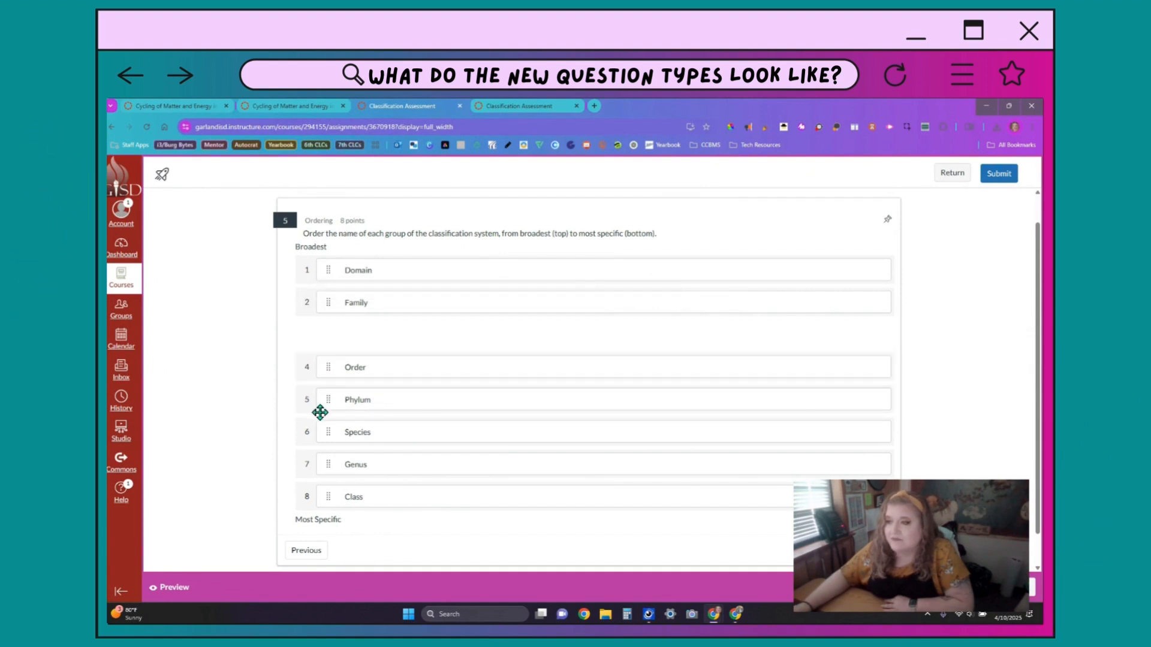
left_click_drag(316, 402, 313, 327)
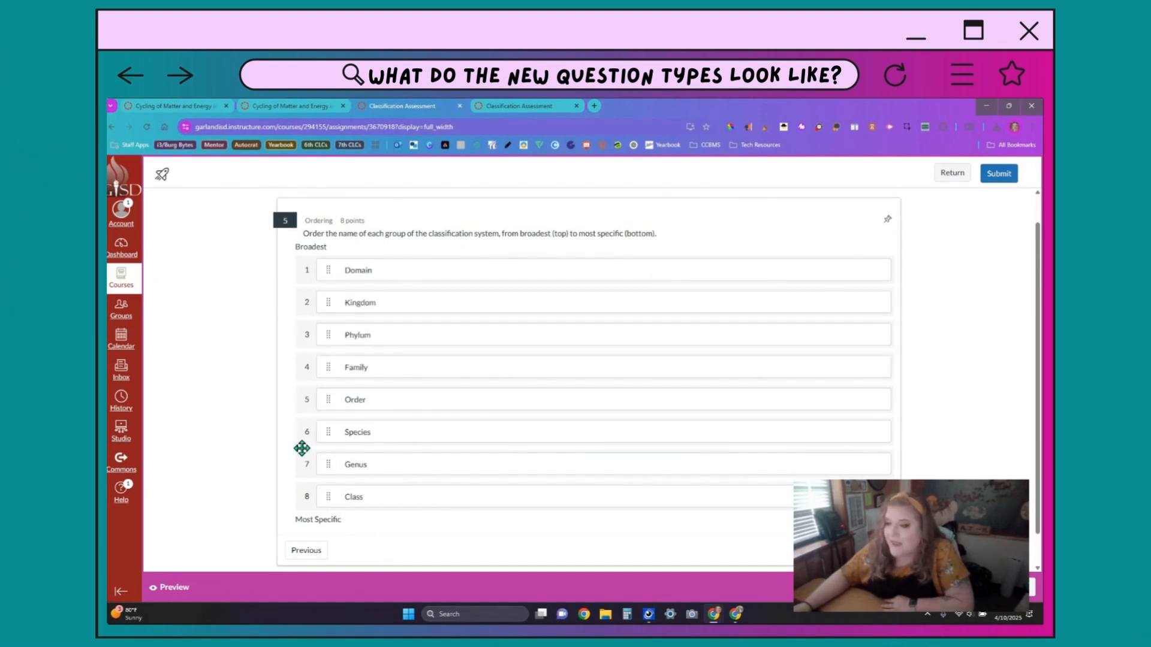
left_click_drag(318, 501, 324, 360)
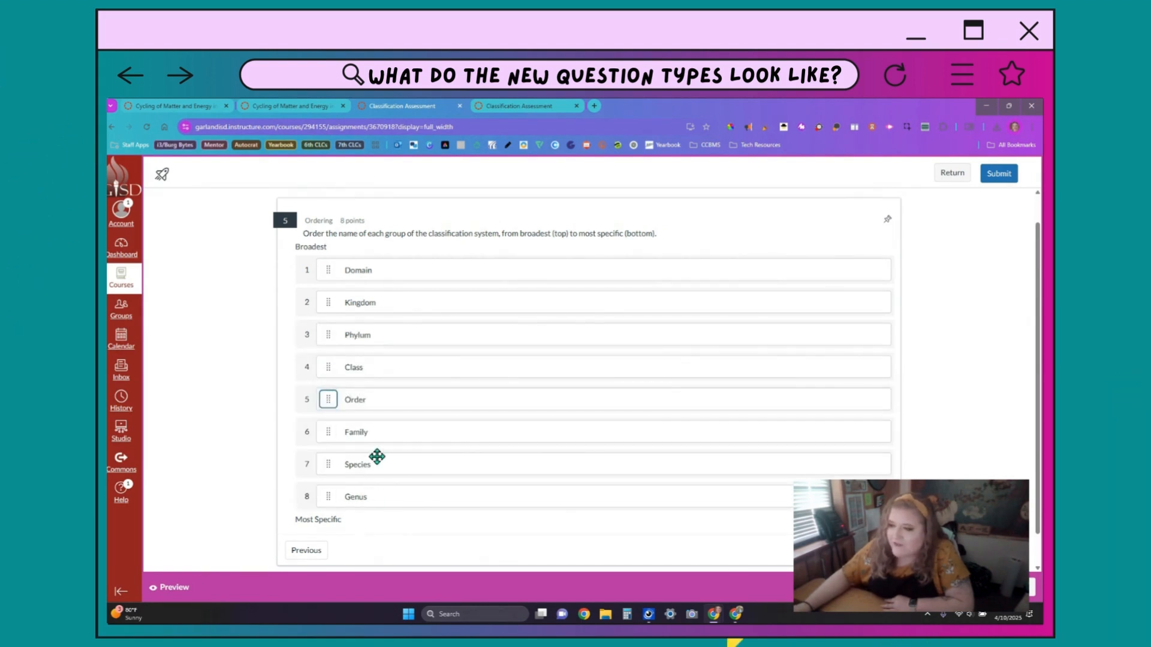
left_click_drag(328, 466, 329, 510)
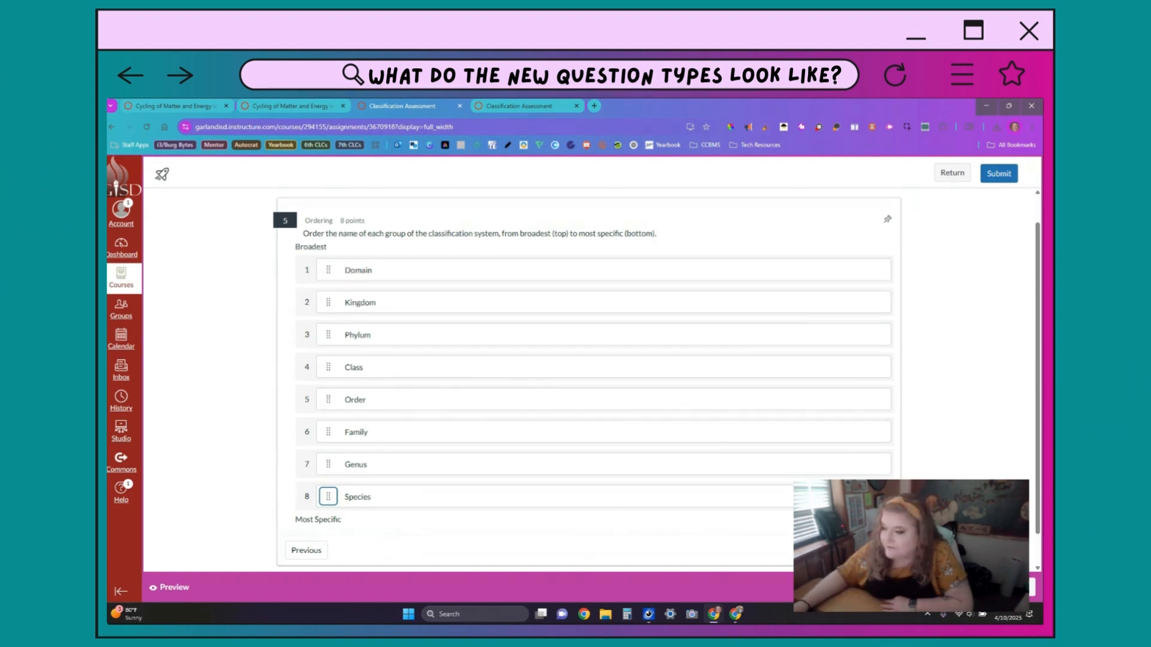
scroll(587, 360, "down", 1)
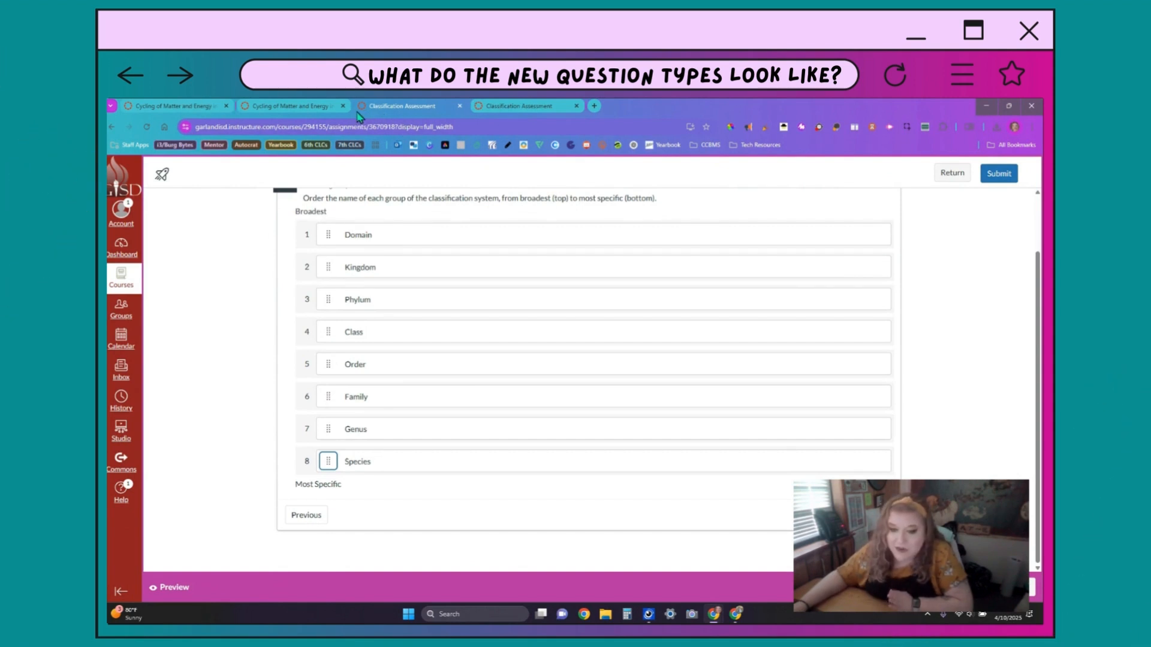
Step: Switch to the Cycling of Matter and Energy quiz and scroll down to question 1
left_click(195, 108)
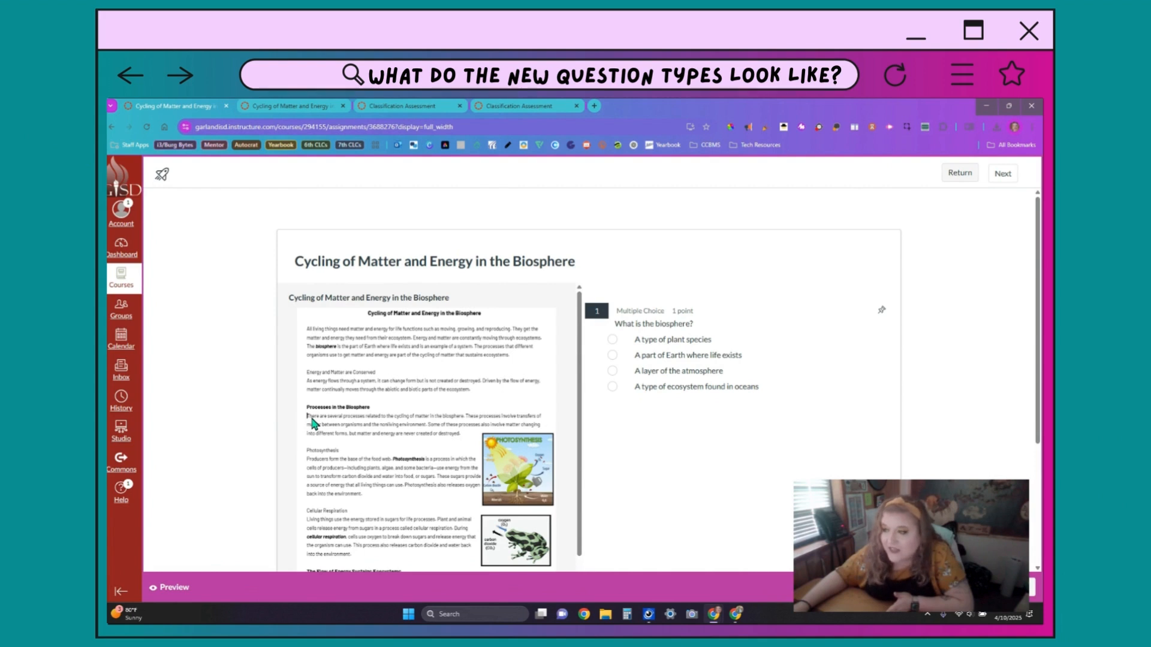
scroll(313, 423, "down", 2)
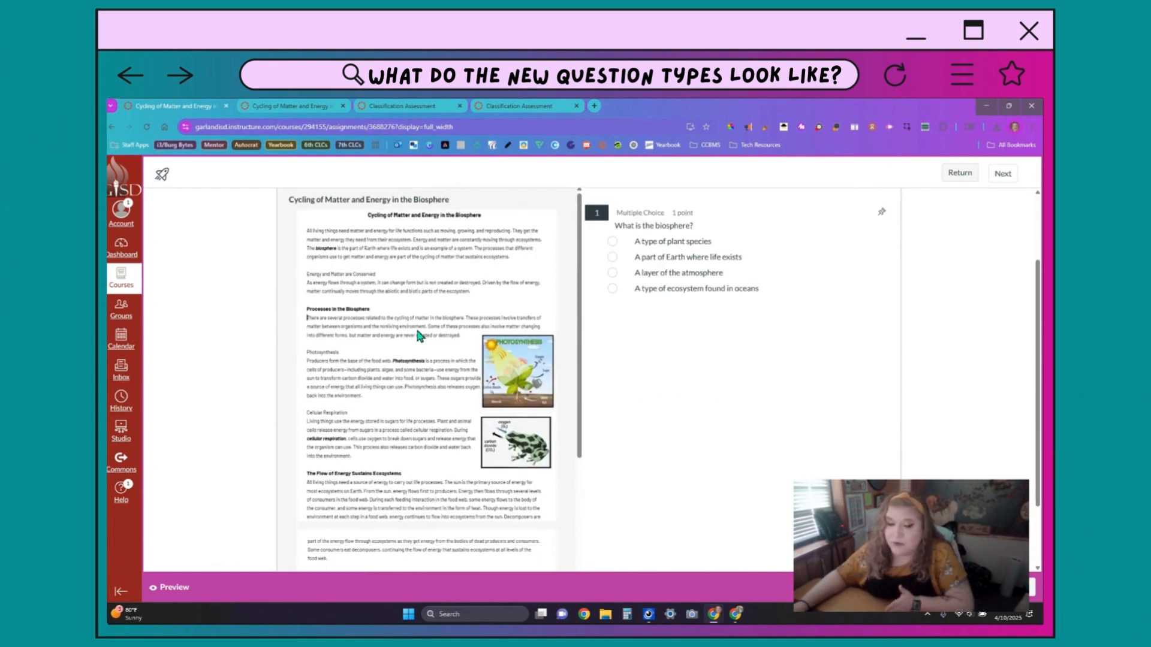
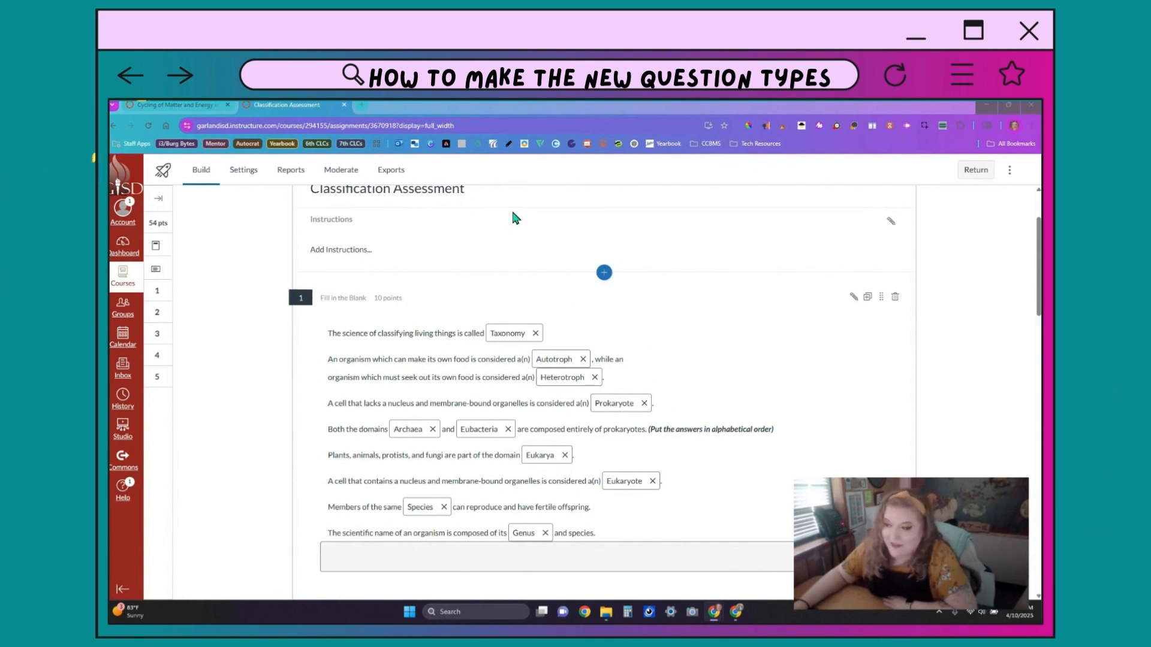
Step: Make an editable copy of question 1 and view the insertable content types, then collapse it
left_click(854, 299)
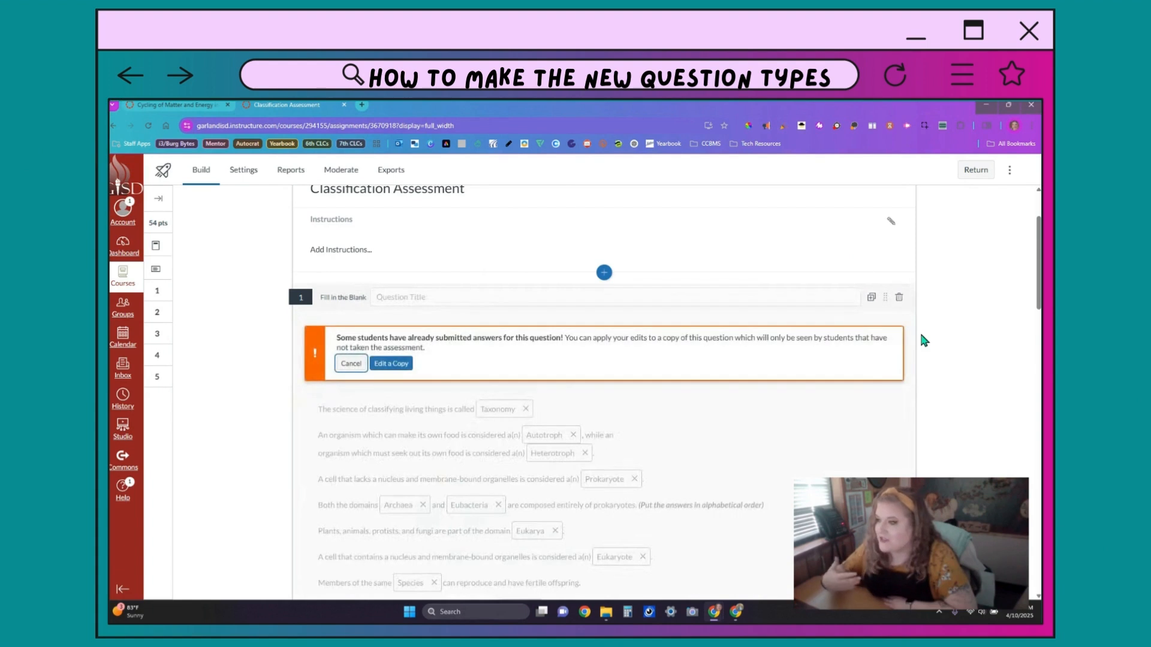
left_click(392, 363)
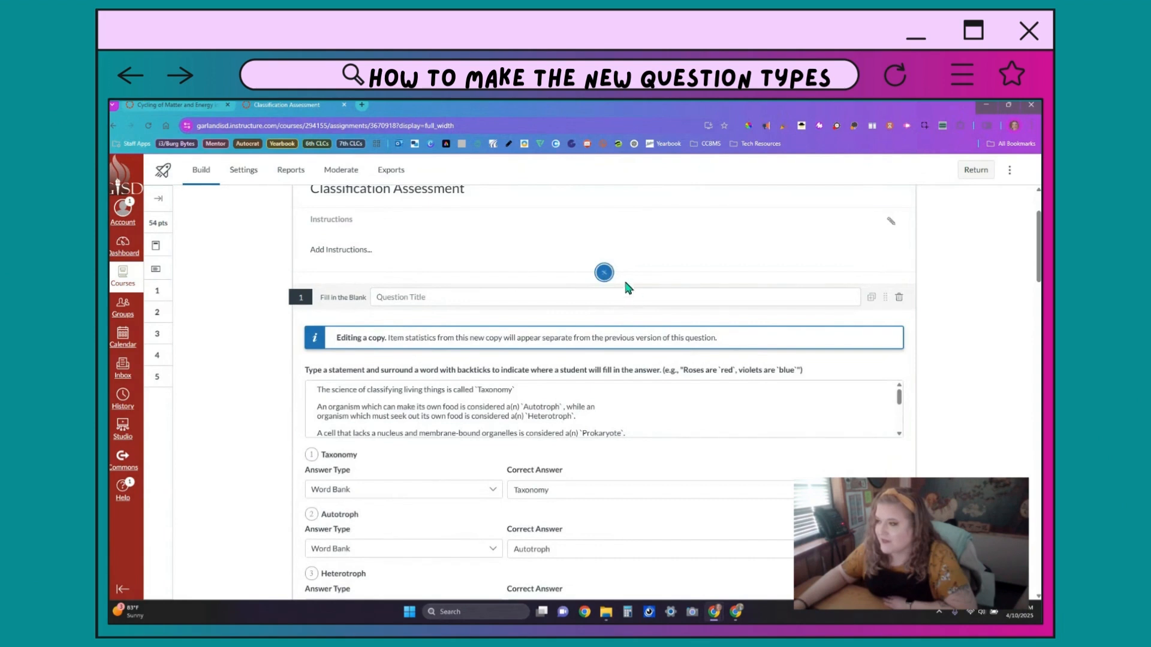
left_click(604, 272)
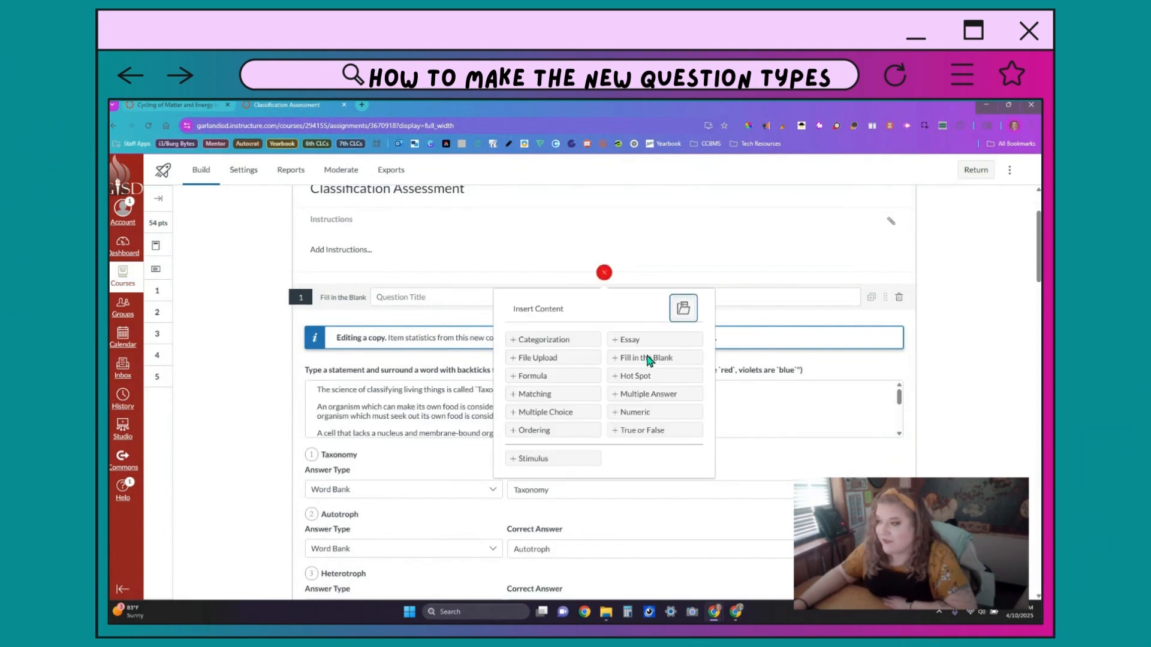
left_click(1011, 394)
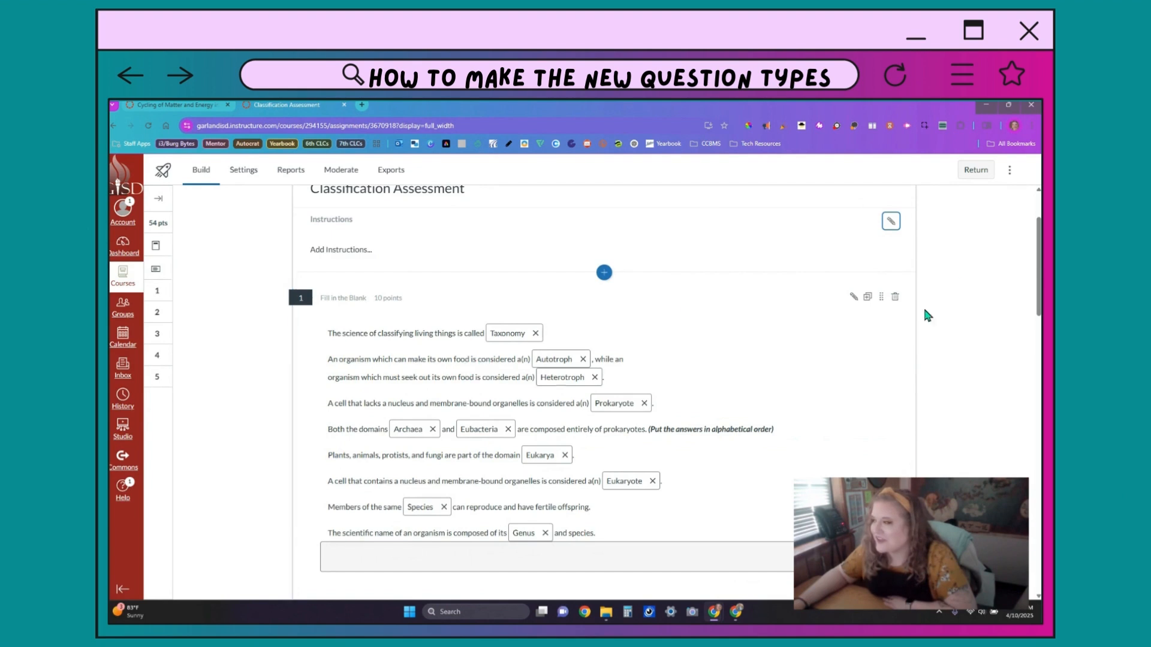
Step: Review the Taxonomy blank's answer type choices in question 1, leaving them unchanged, and close the editor
left_click(852, 298)
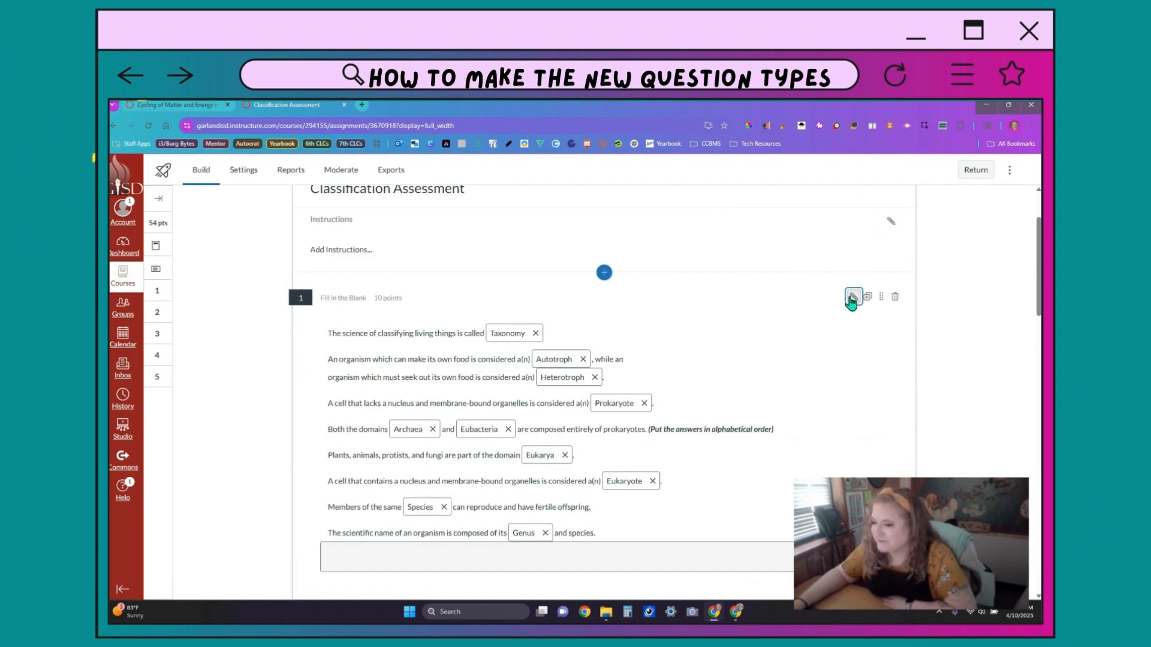
left_click(294, 311)
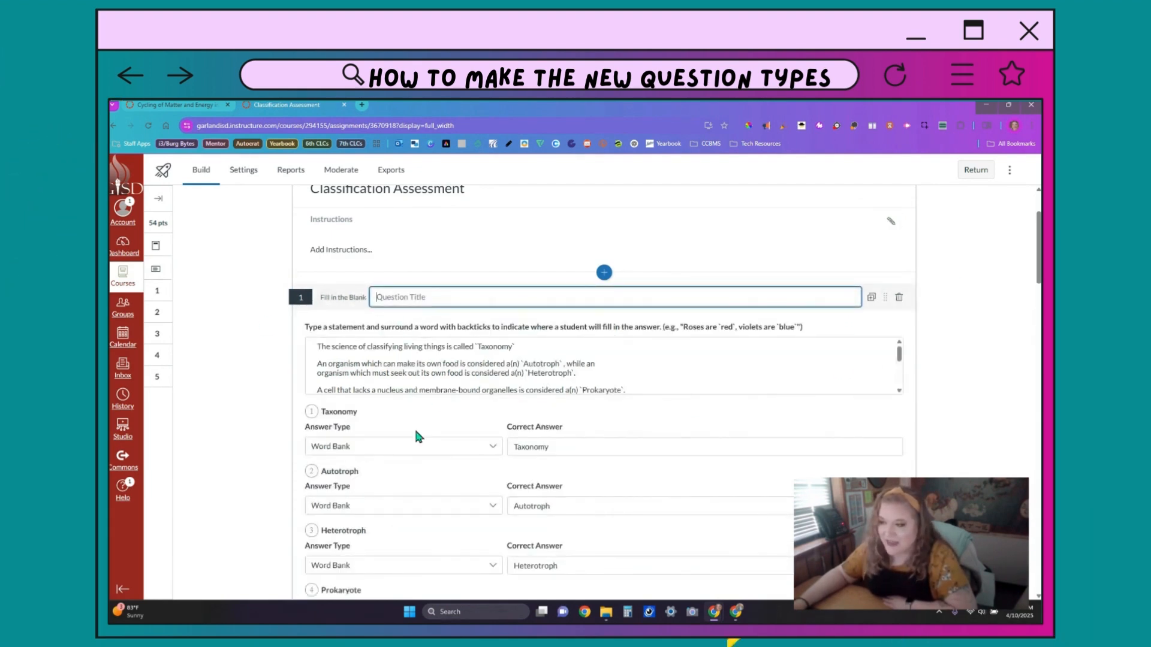
left_click(433, 448)
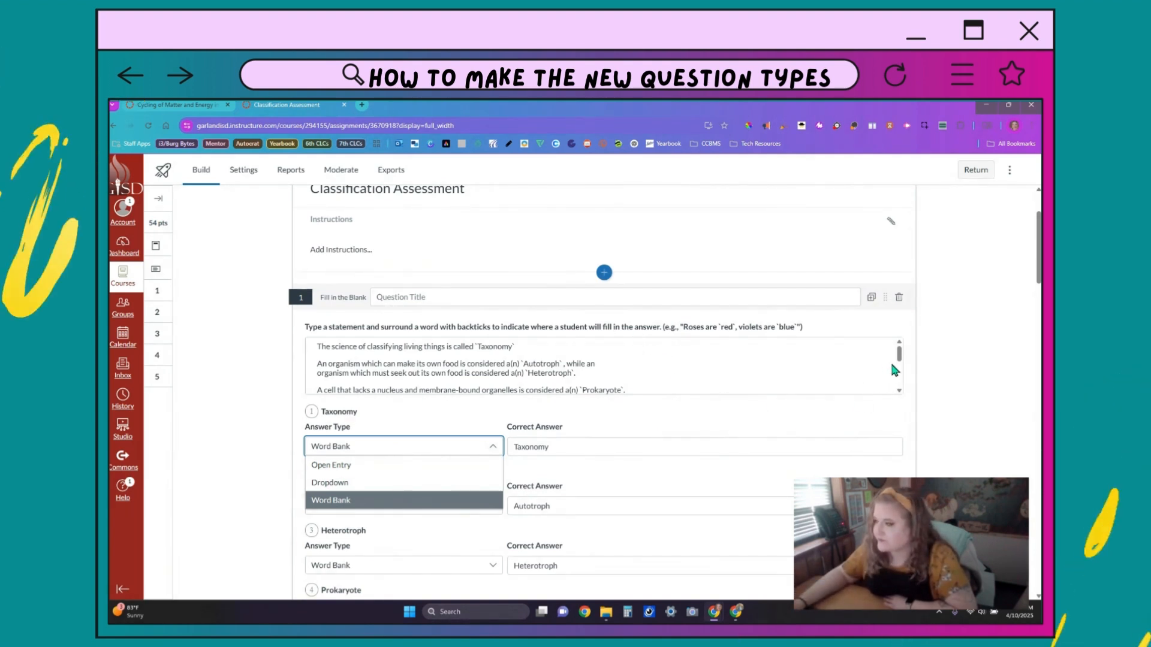
scroll(965, 408, "down", 3)
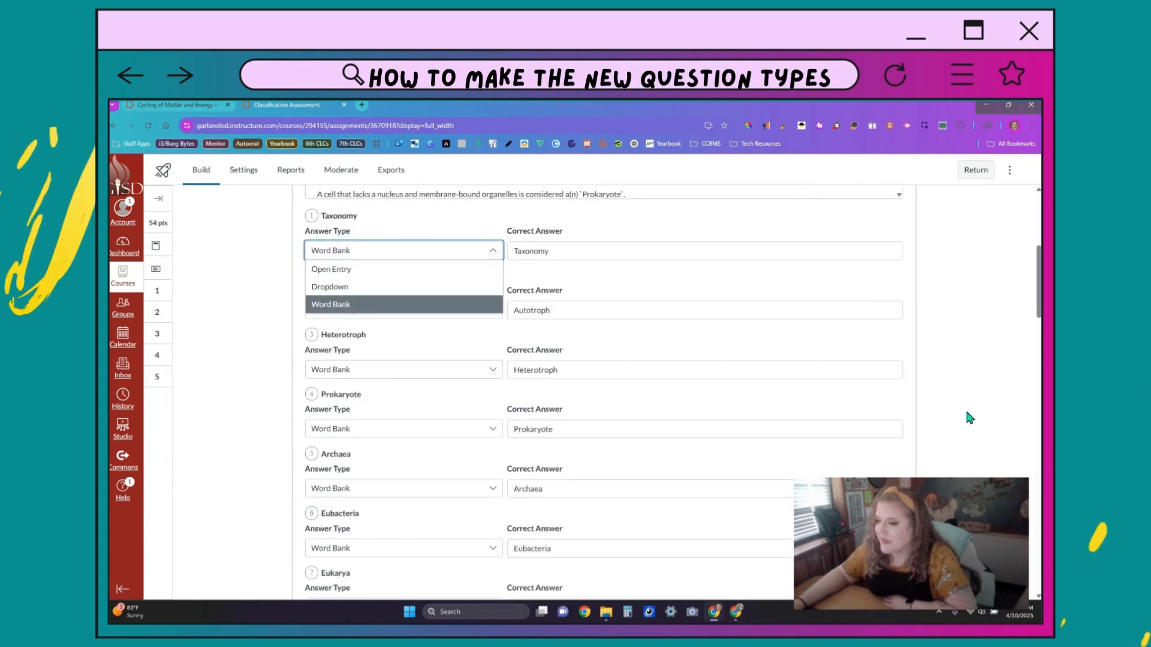
left_click(552, 242)
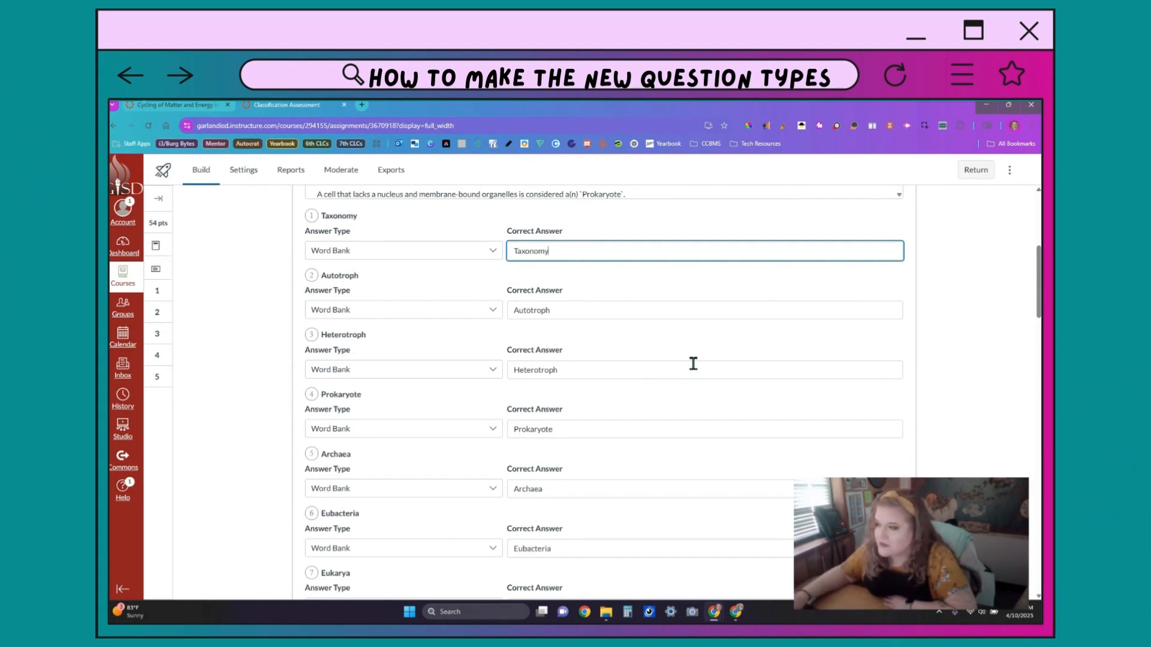
scroll(700, 360, "down", 8)
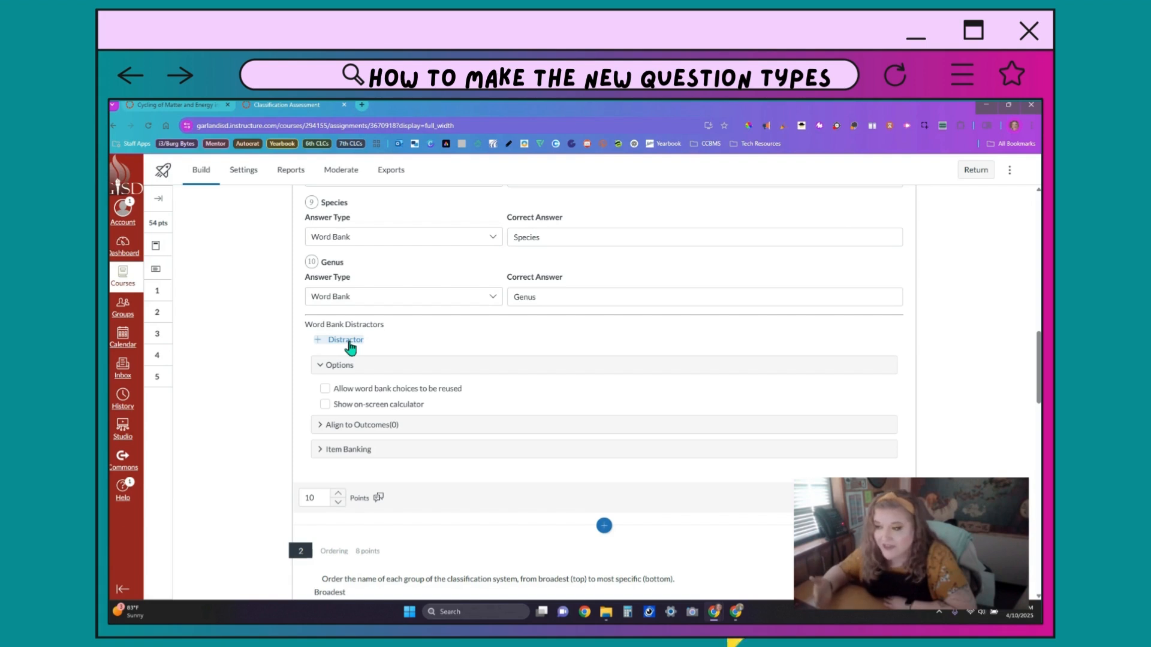
left_click(657, 551)
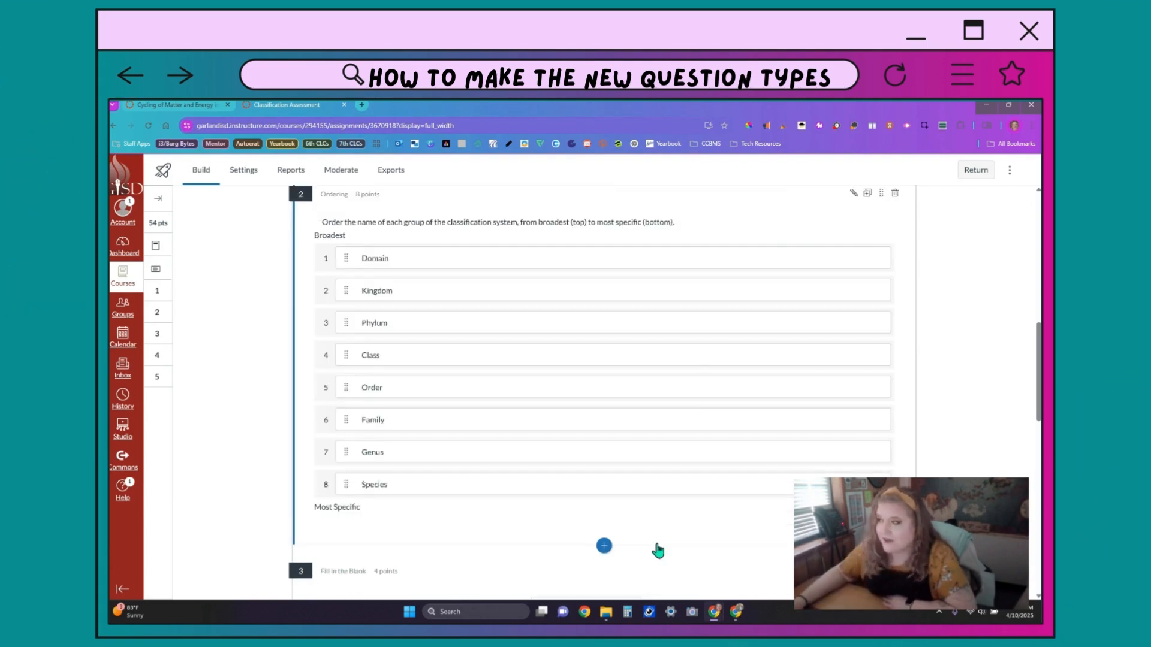
Step: Open an editable copy of question 2 and review its Broadest and Most Specific labels
scroll(658, 550, "up", 1)
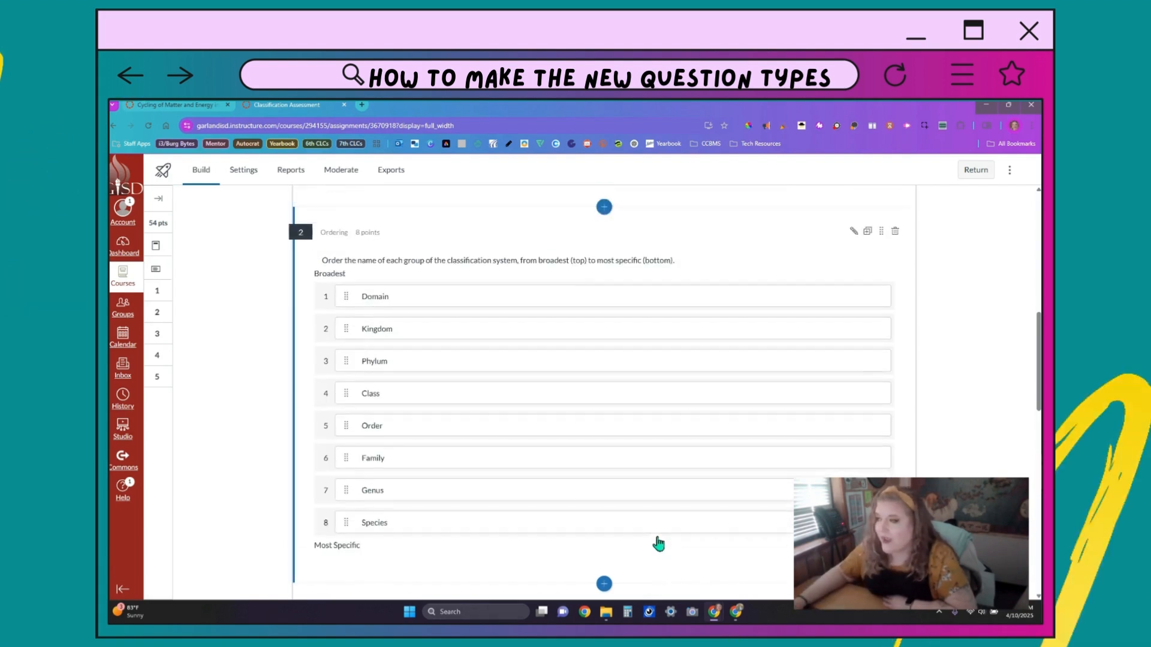
left_click(604, 218)
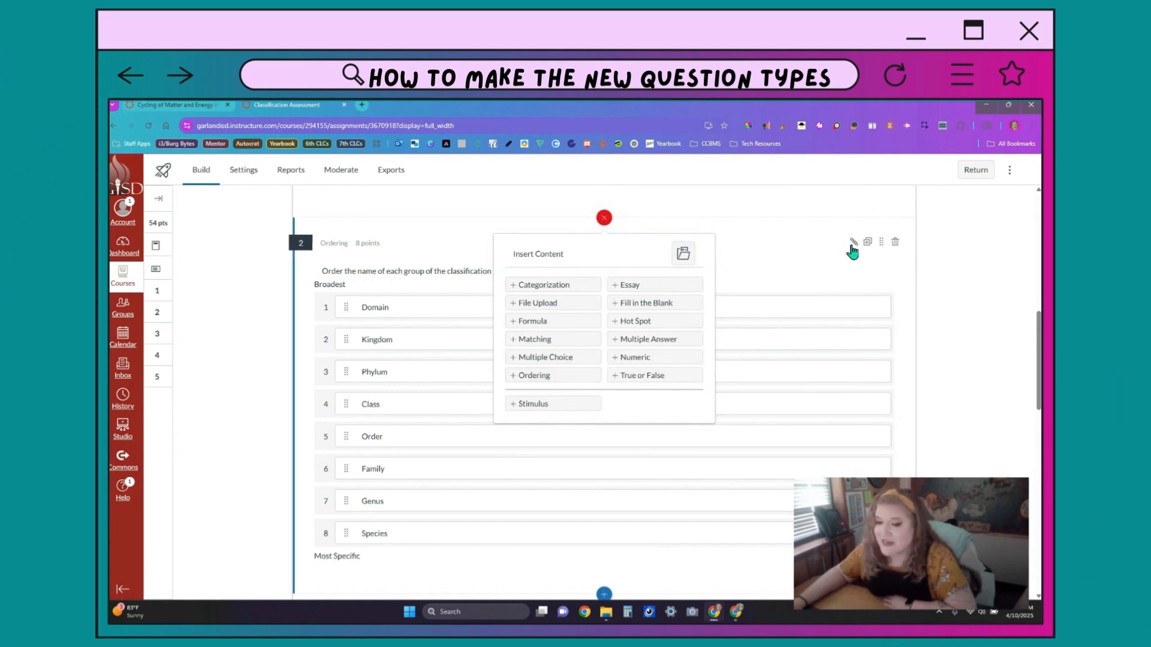
left_click(896, 406)
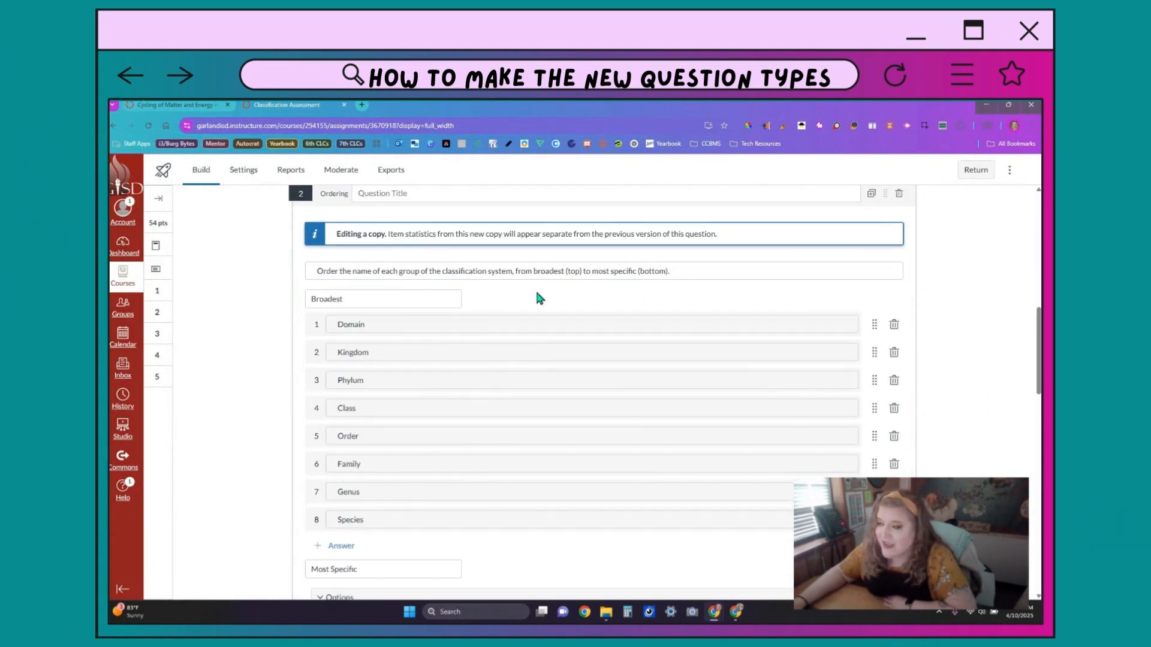
left_click(439, 298)
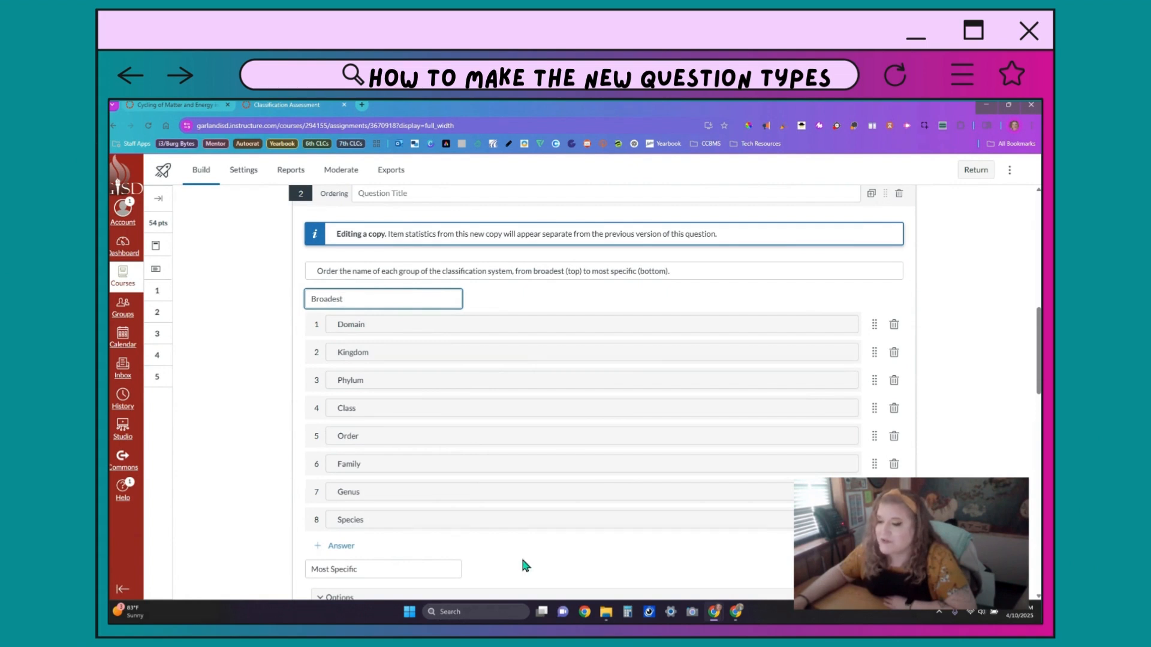
left_click(444, 571)
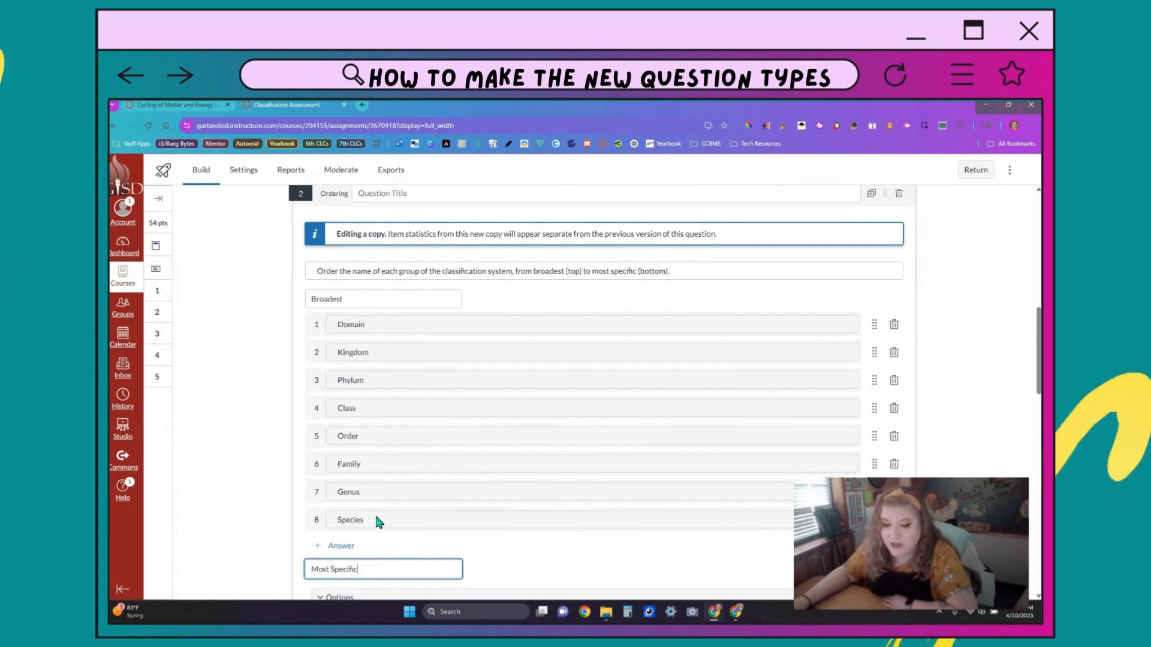
scroll(544, 545, "down", 2)
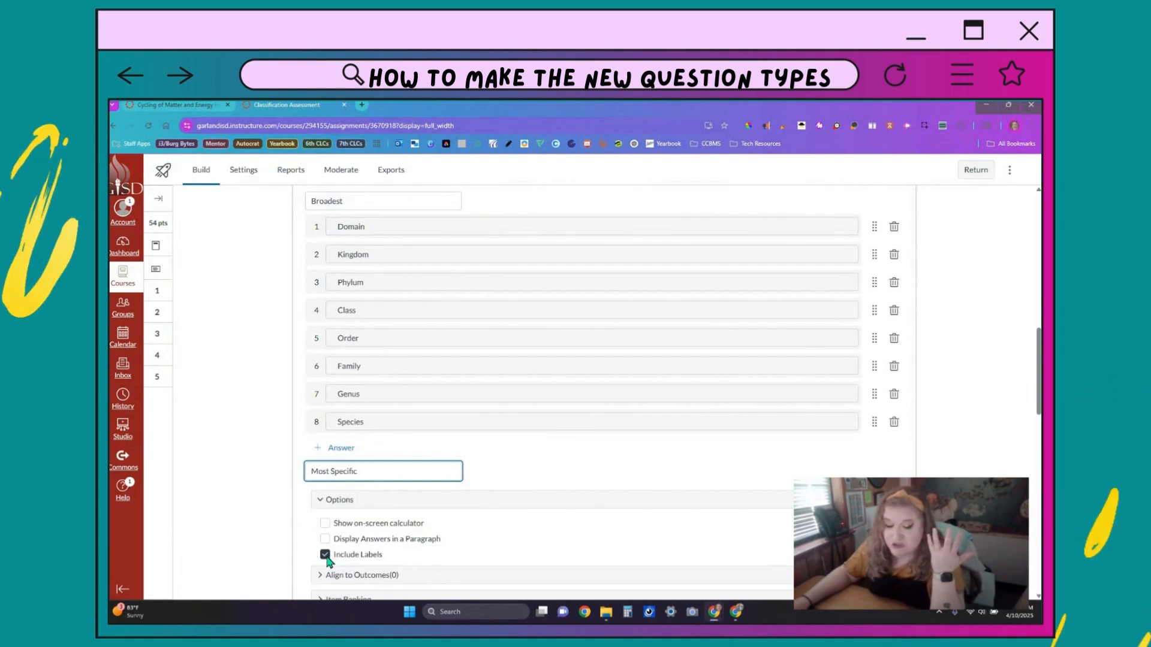
scroll(485, 508, "up", 2)
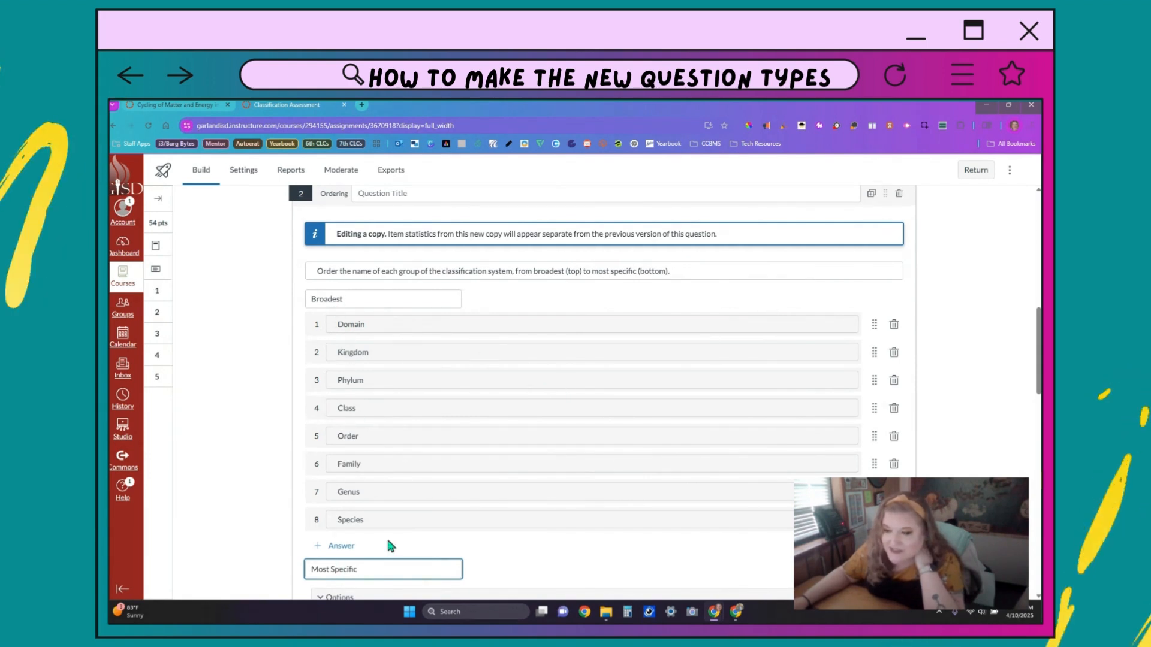
left_click(351, 295)
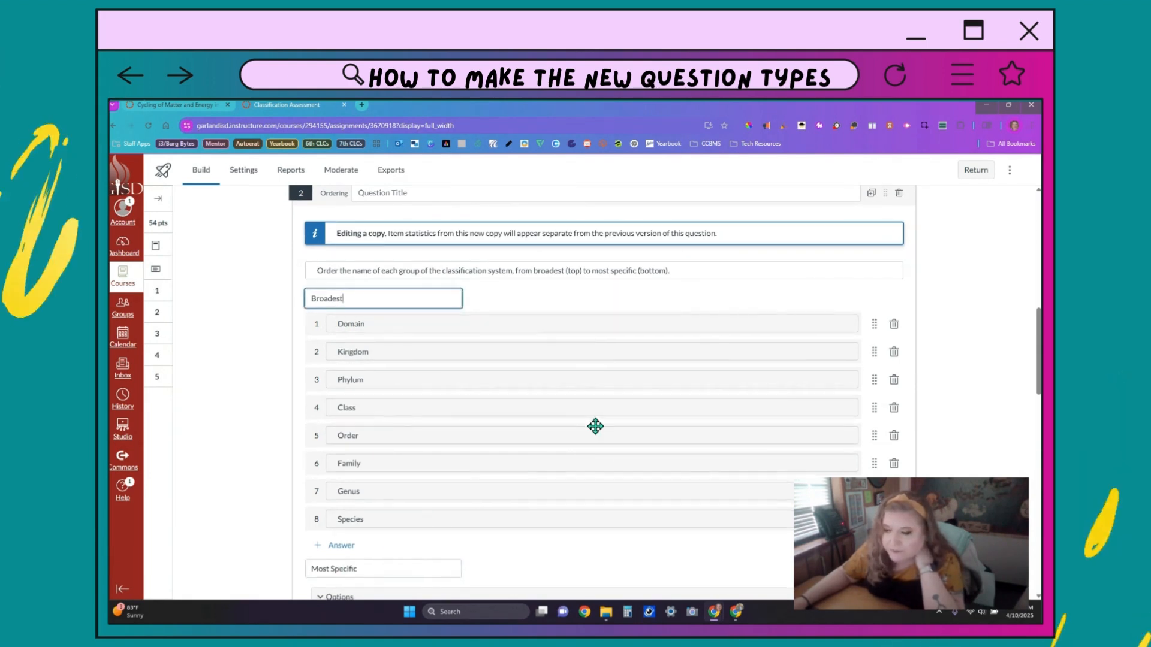
scroll(595, 425, "down", 3)
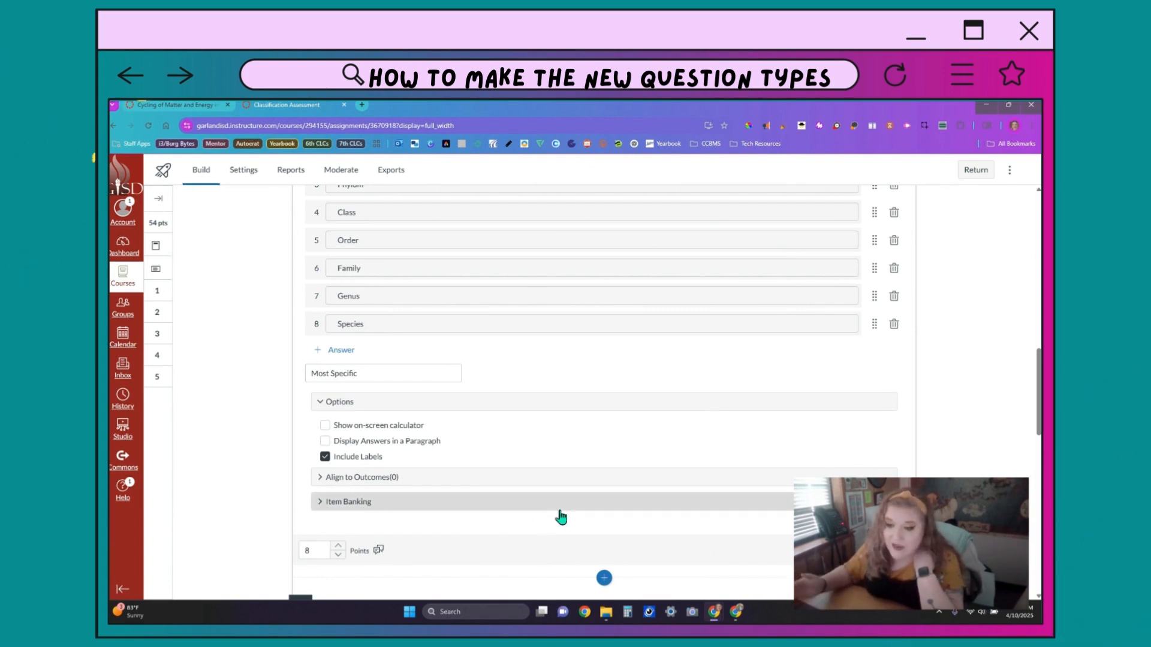
left_click(1002, 453)
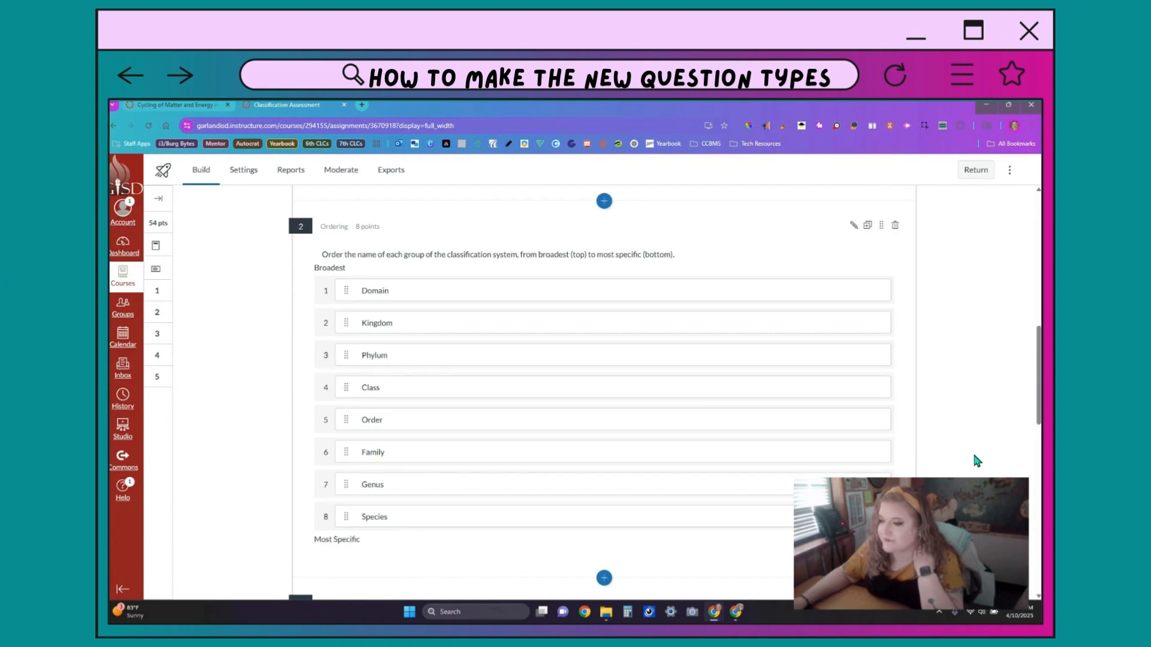
Step: Edit a copy of question 3, keep the Phylum blank as Dropdown, and finish editing
scroll(974, 455, "down", 5)
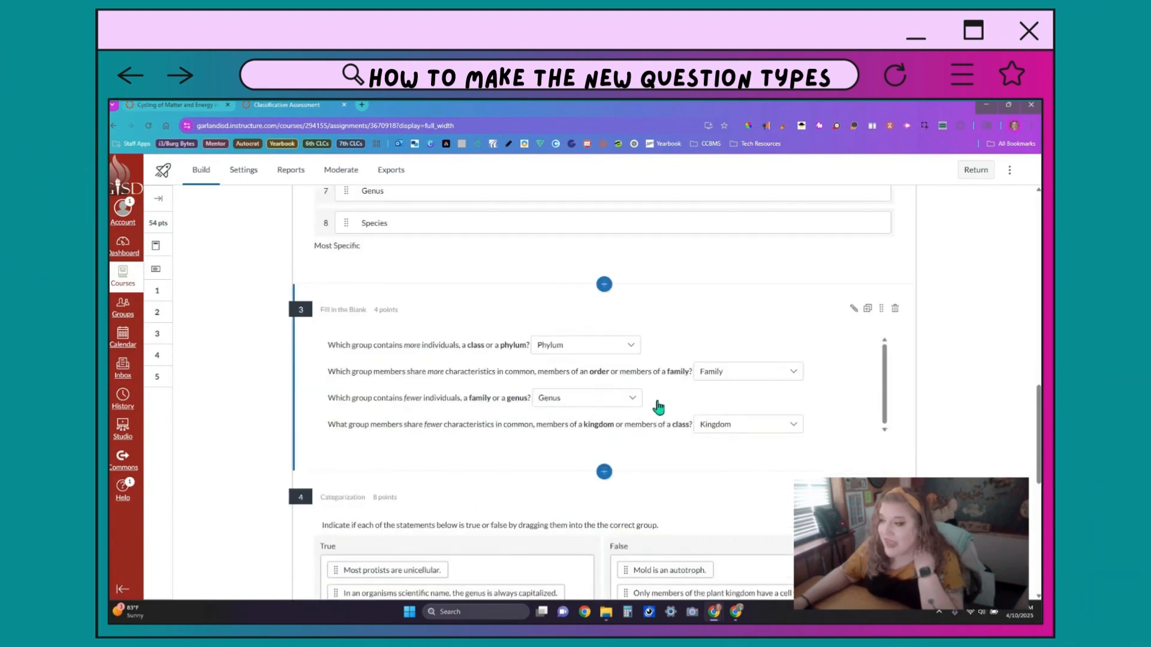
left_click(604, 285)
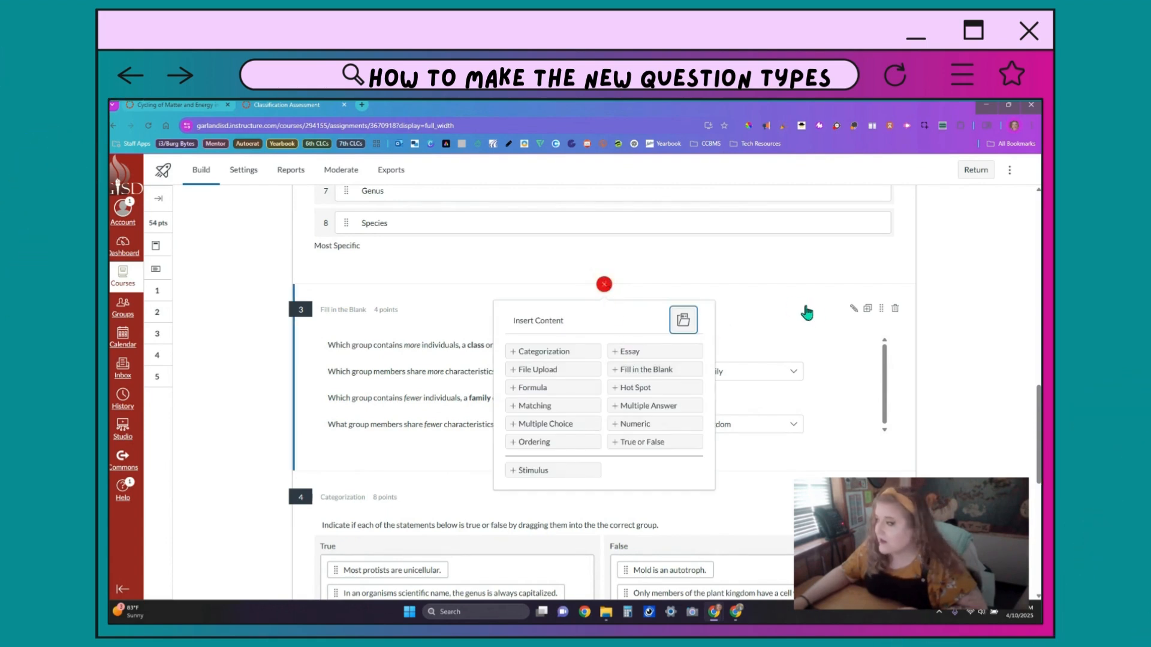
left_click(854, 309)
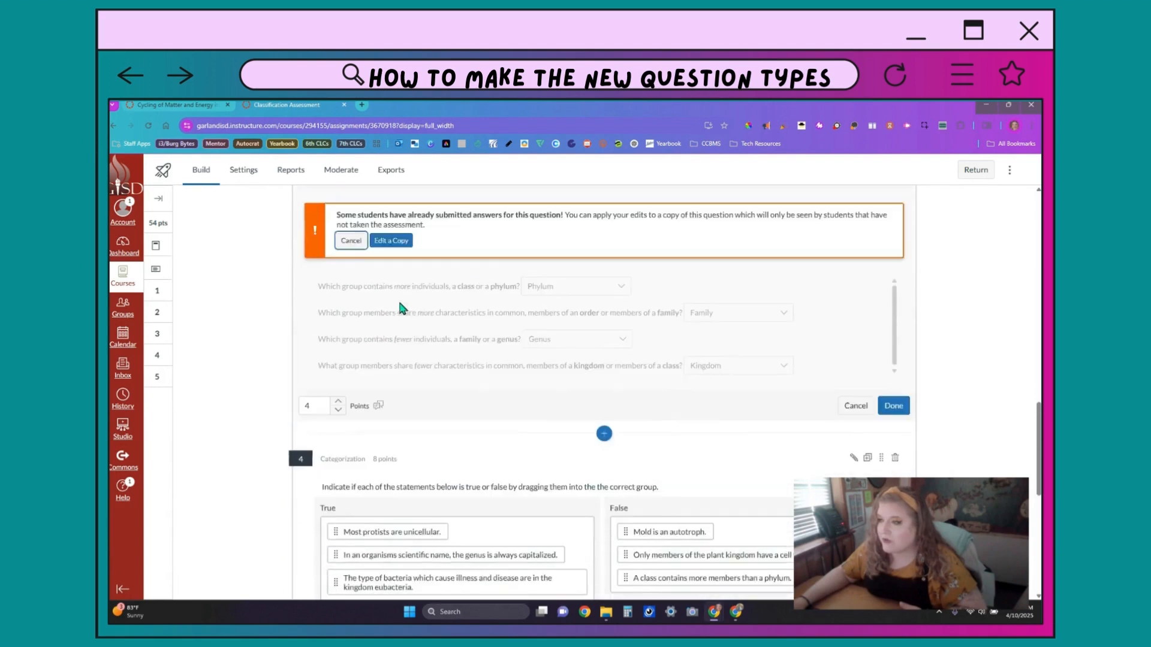
left_click(398, 278)
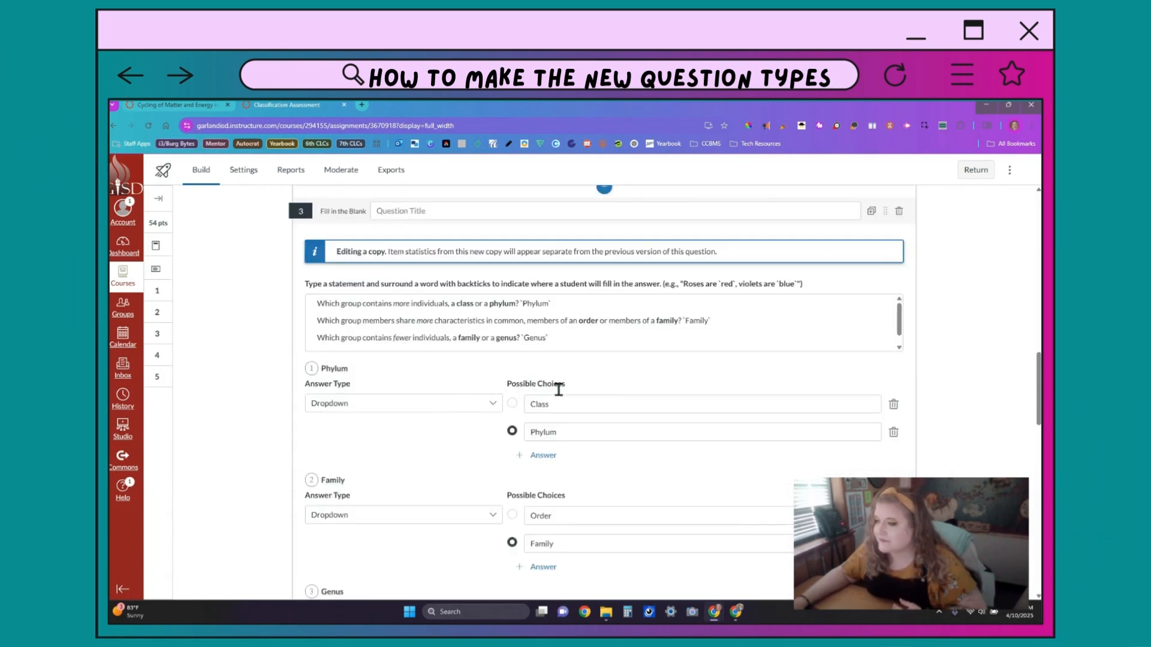
left_click(437, 405)
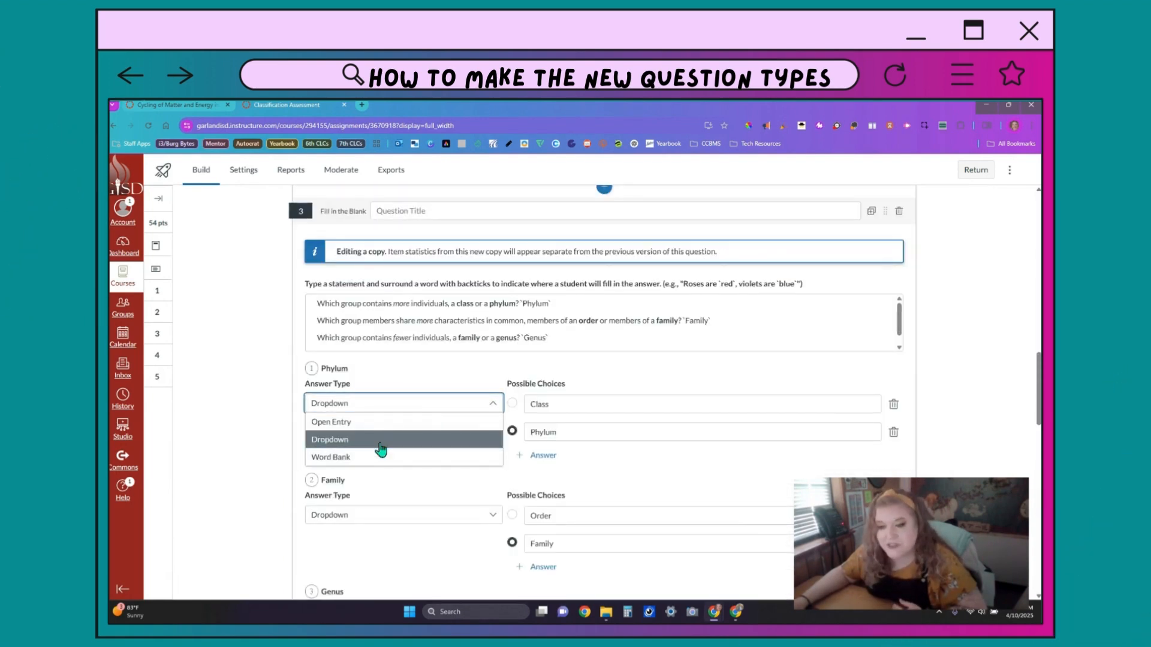
left_click(654, 467)
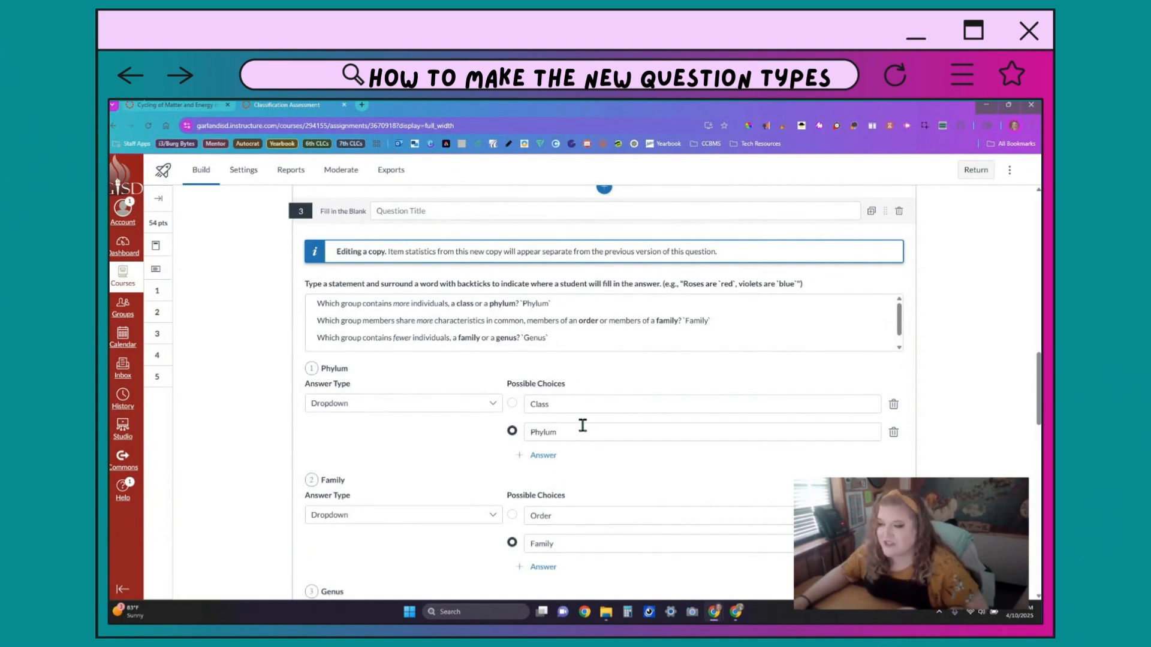
scroll(650, 477, "down", 5)
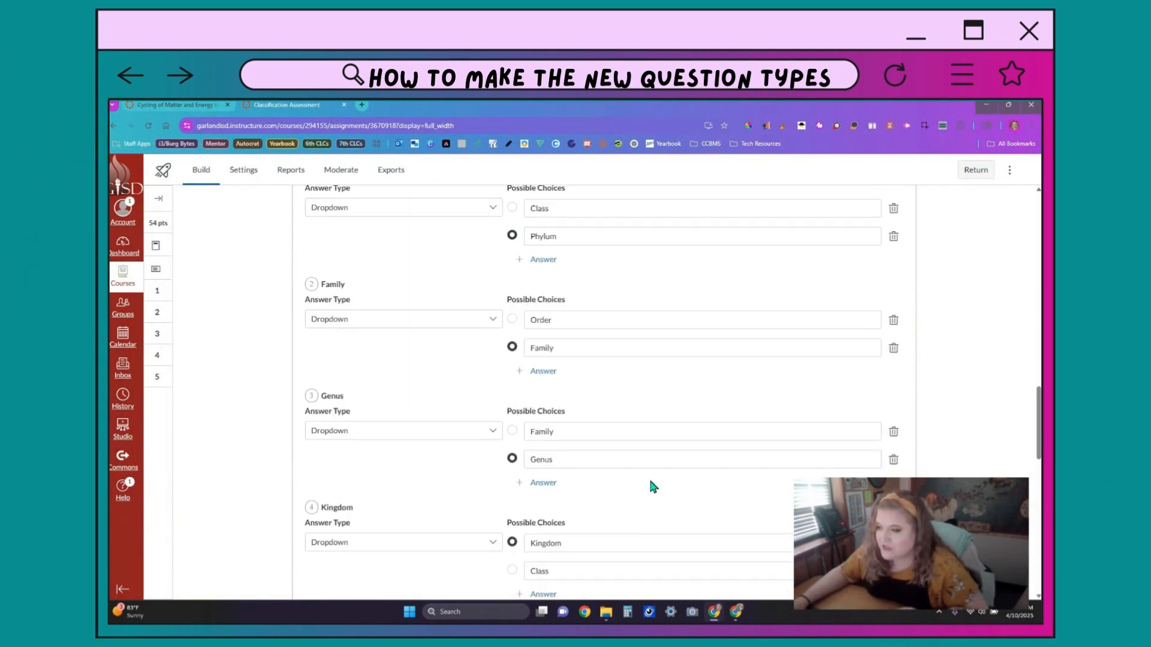
scroll(649, 481, "down", 2)
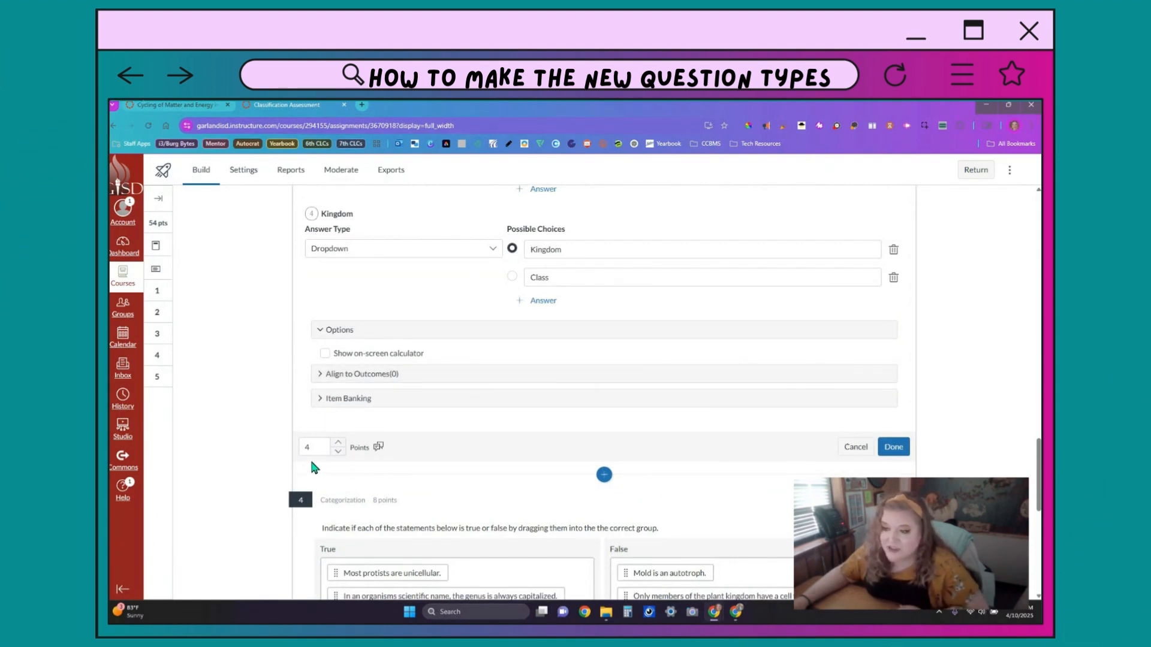
left_click(893, 446)
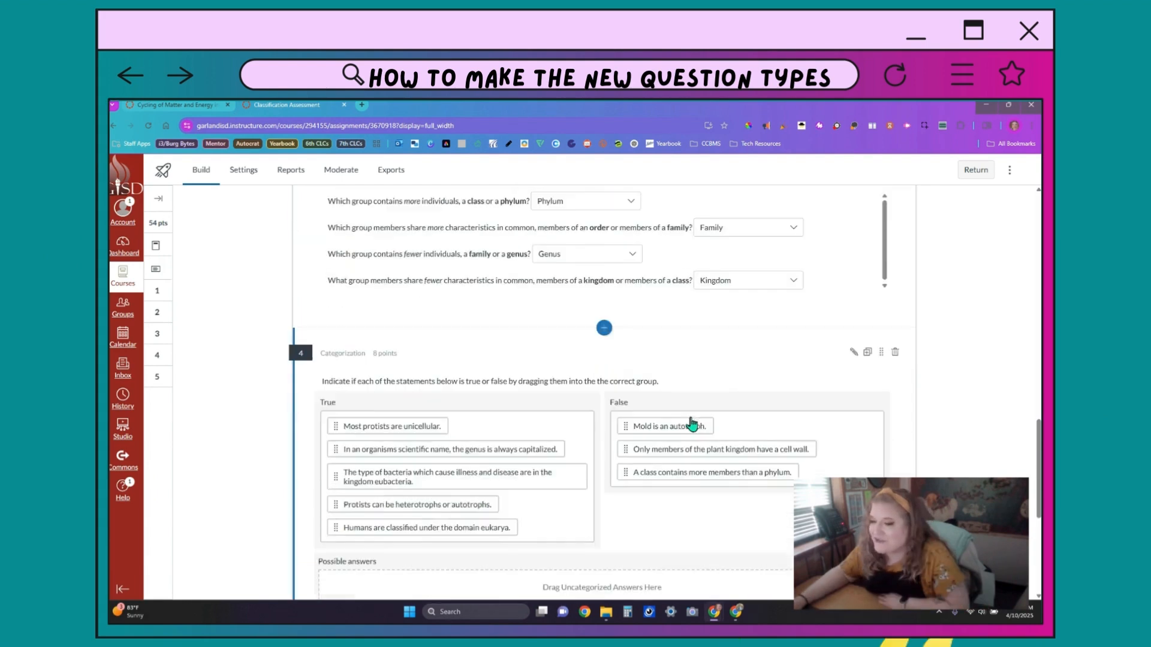
Step: Open an editable copy of question 4 and scroll through its True and False categories and options
left_click(604, 328)
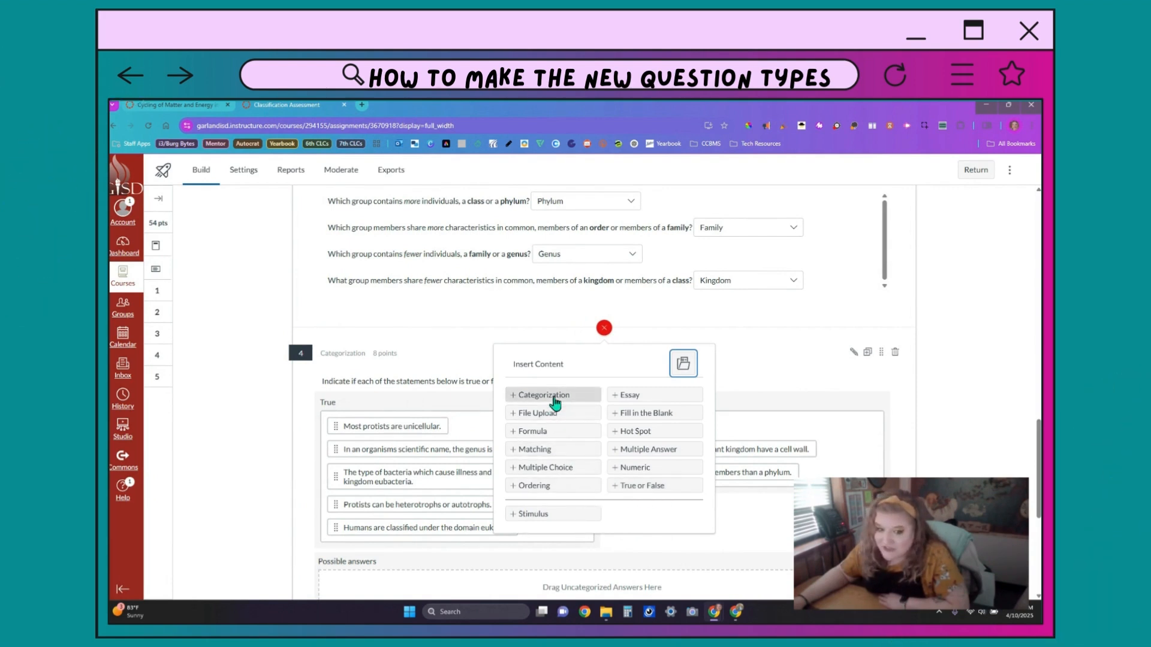
left_click(851, 353)
left_click(391, 420)
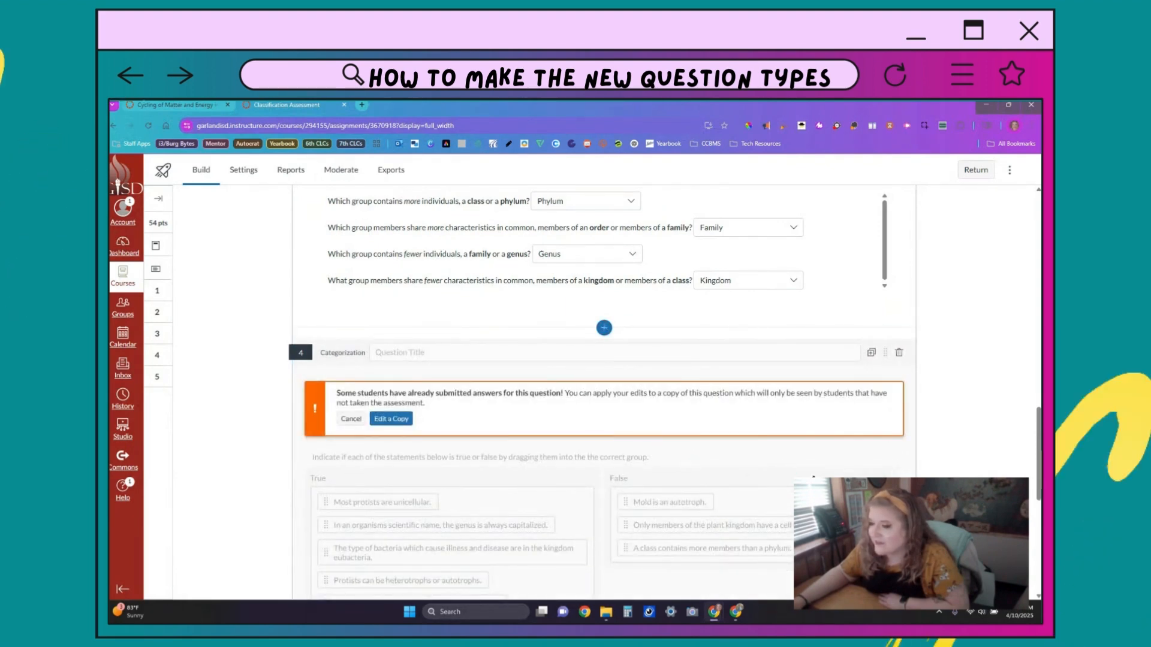
scroll(326, 337, "down", 2)
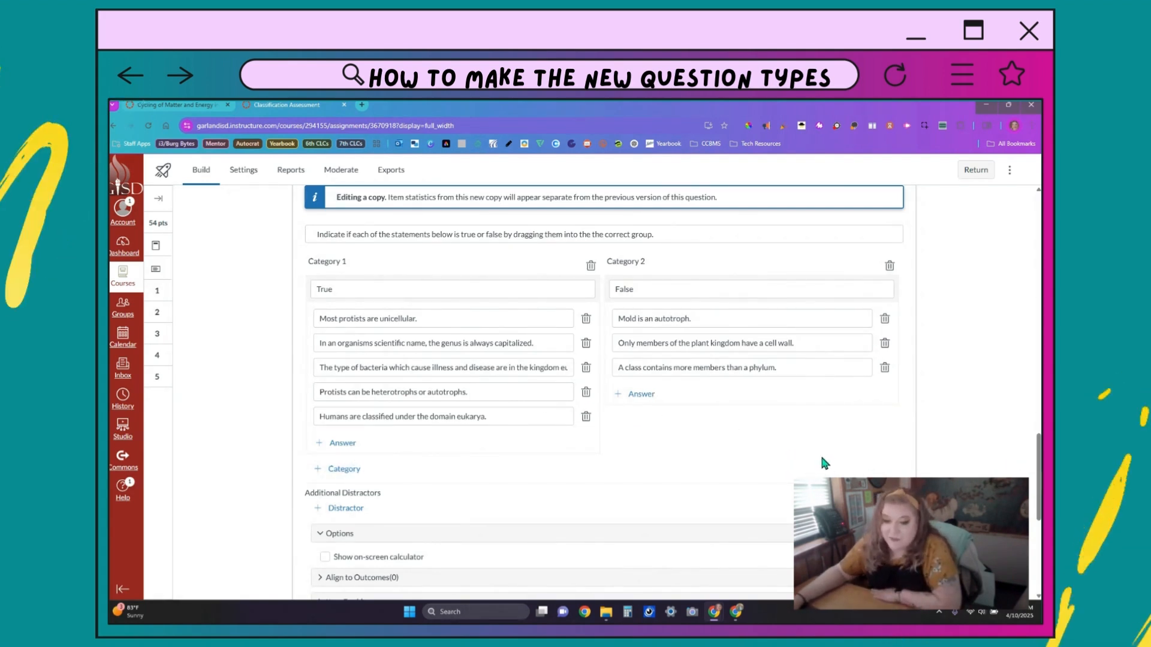
scroll(707, 475, "down", 1)
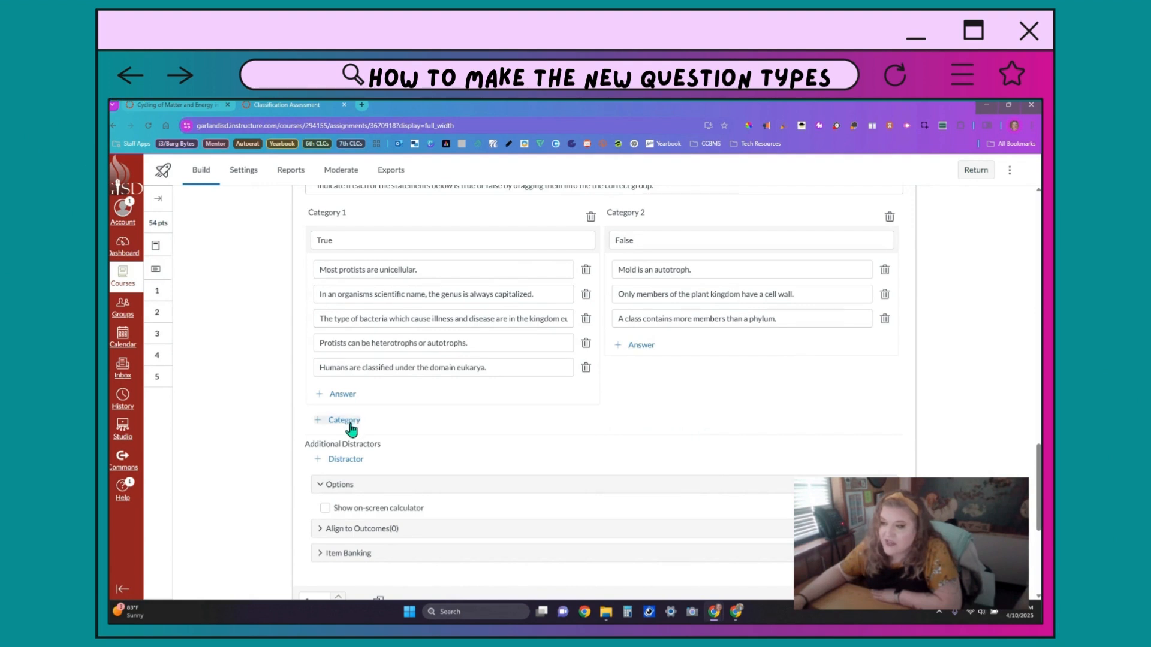
scroll(364, 463, "down", 1)
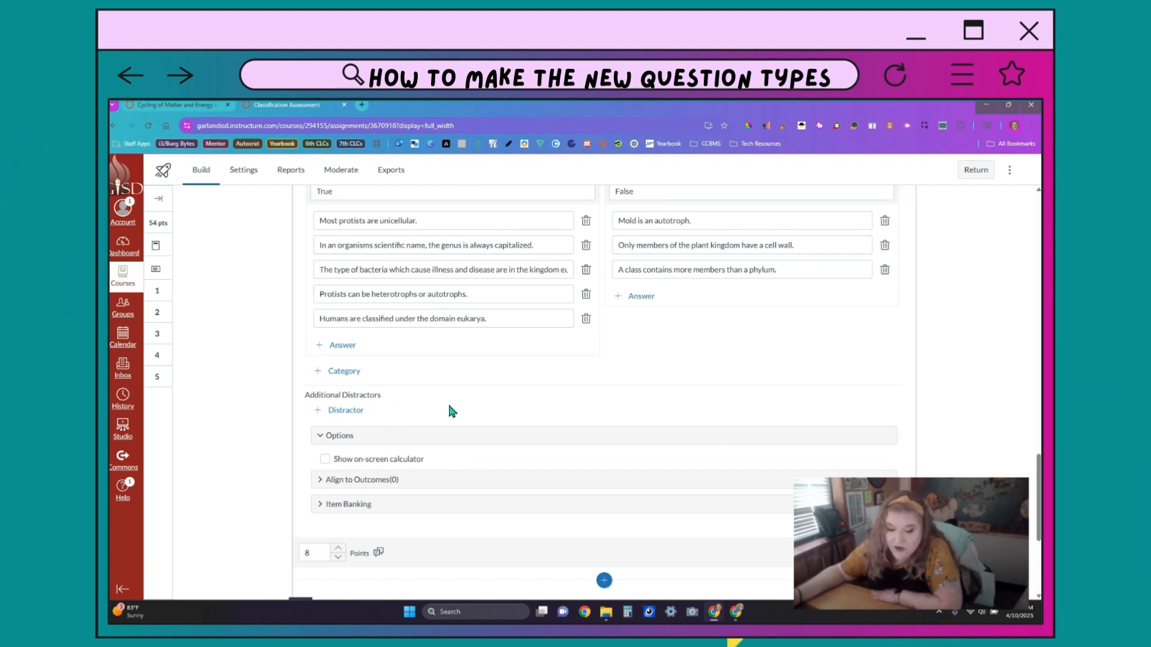
scroll(528, 413, "up", 2)
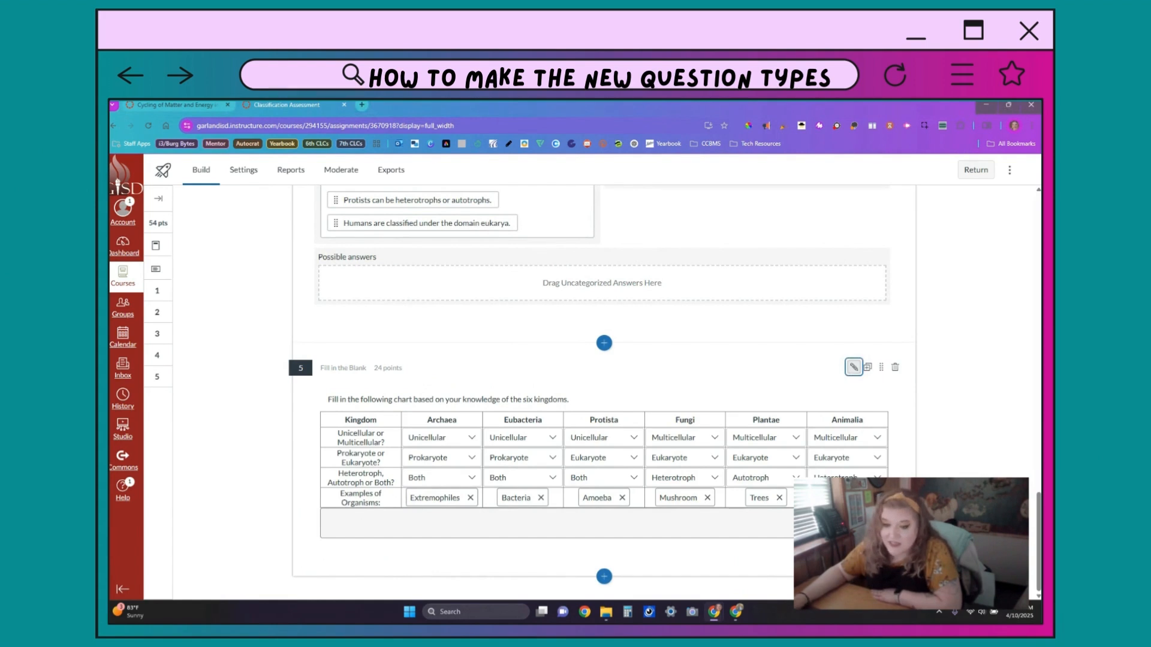
Step: Edit a copy of question 5, enlarge its chart statement editor, and start inserting a new table
left_click(854, 368)
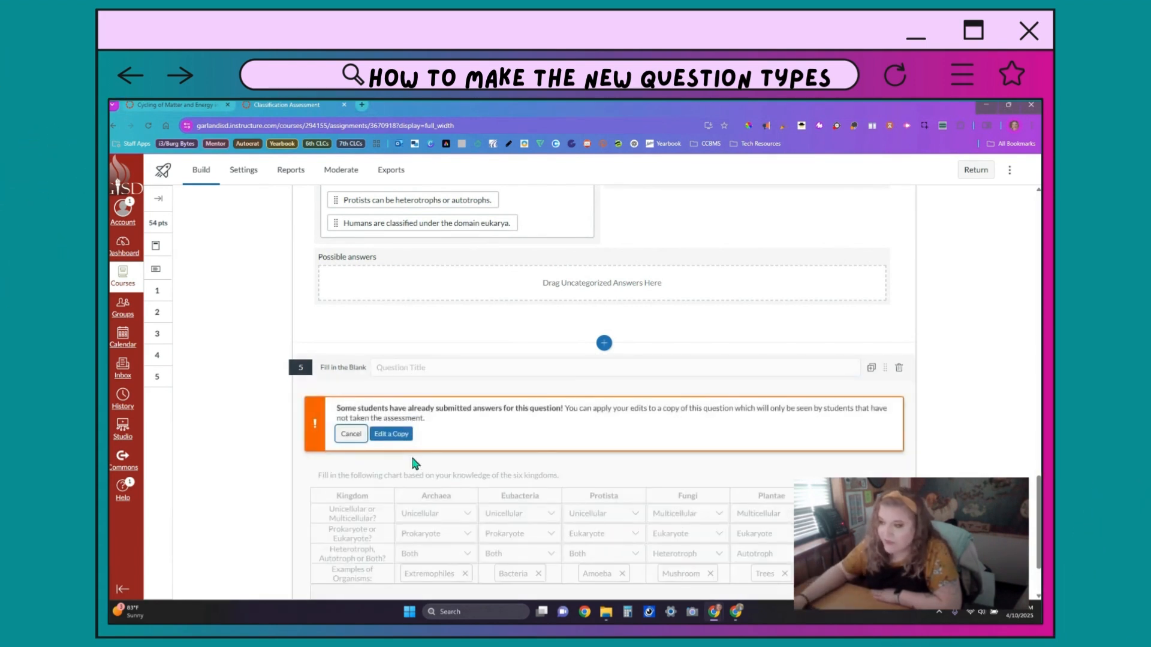
left_click(393, 433)
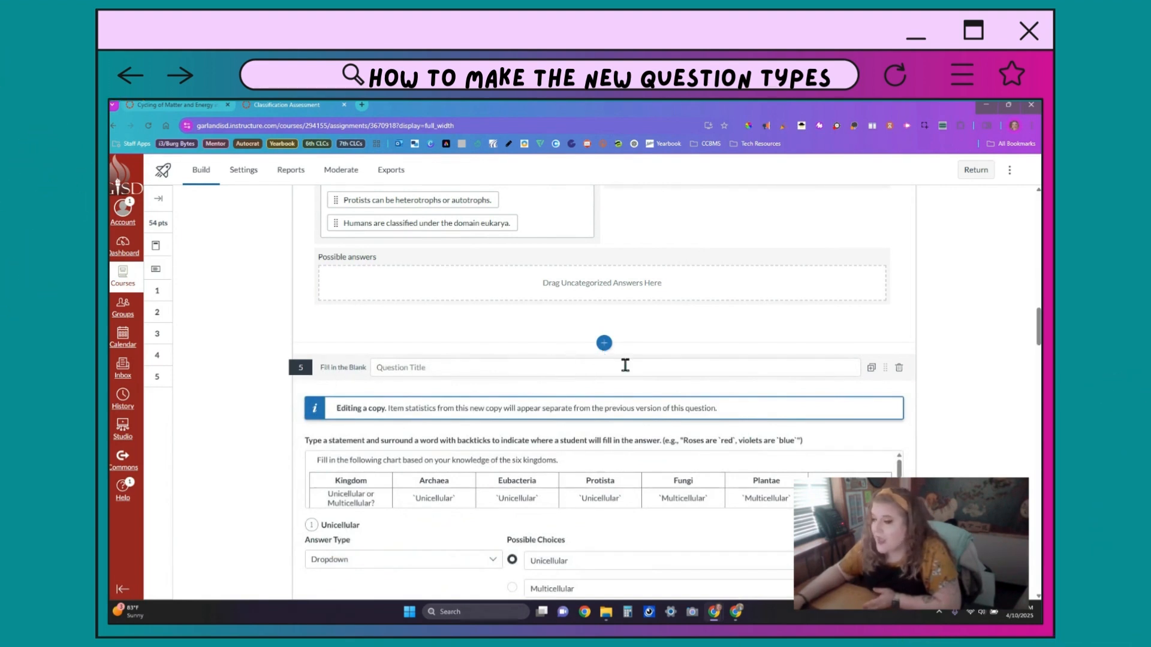
scroll(695, 433, "down", 2)
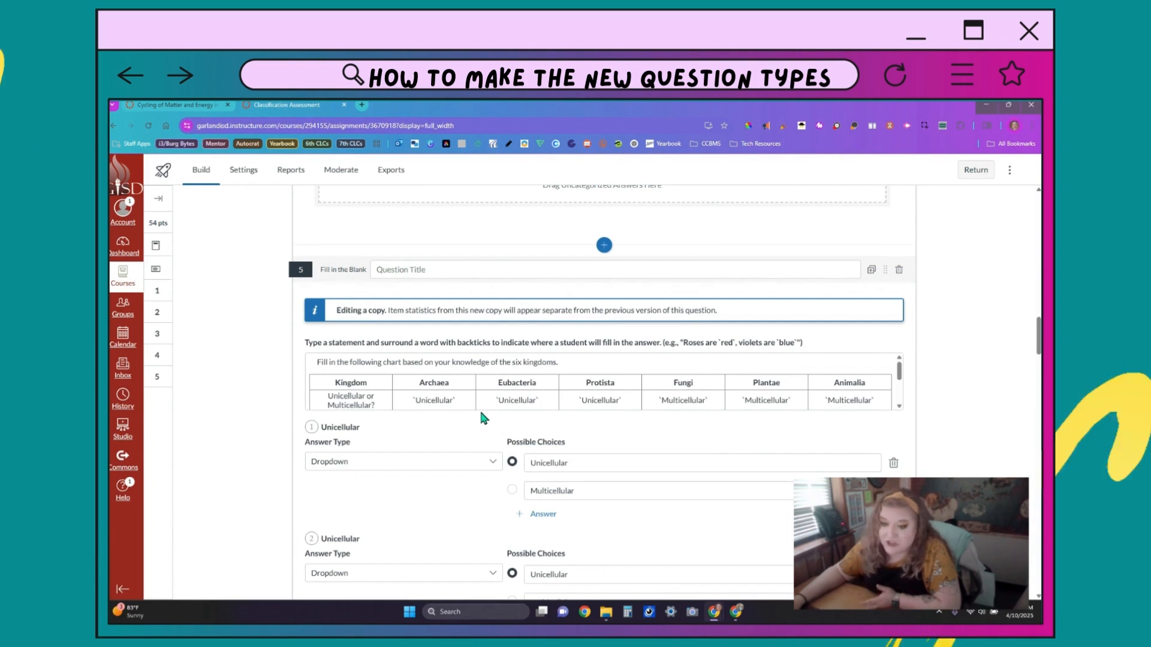
left_click(872, 386)
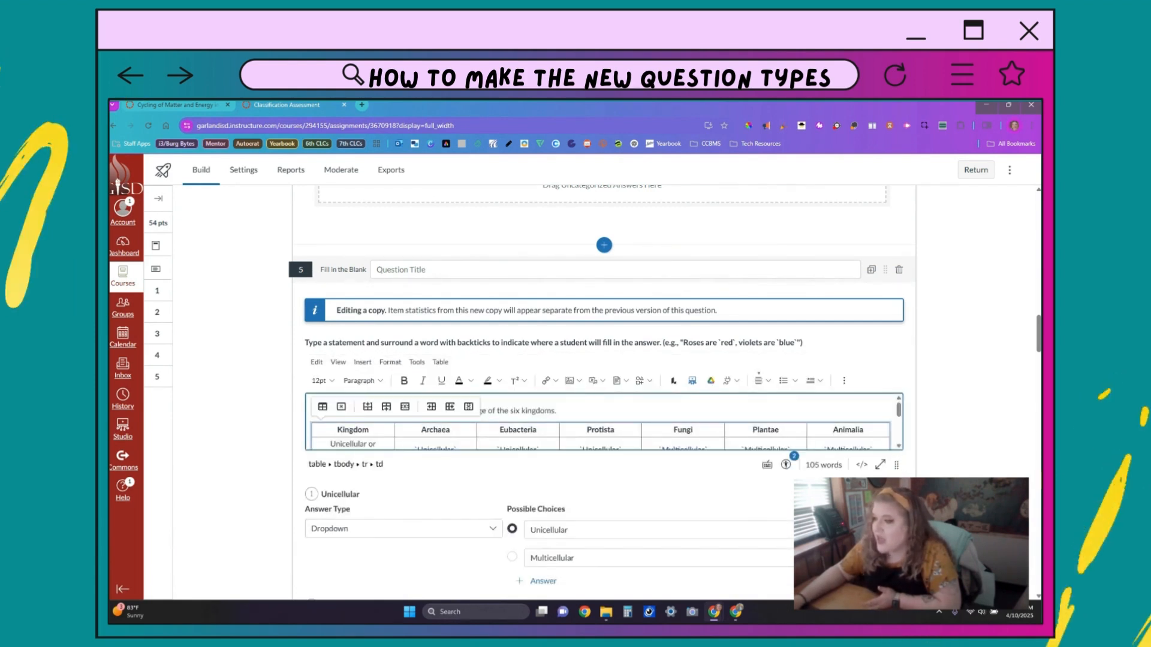
left_click_drag(898, 466, 898, 586)
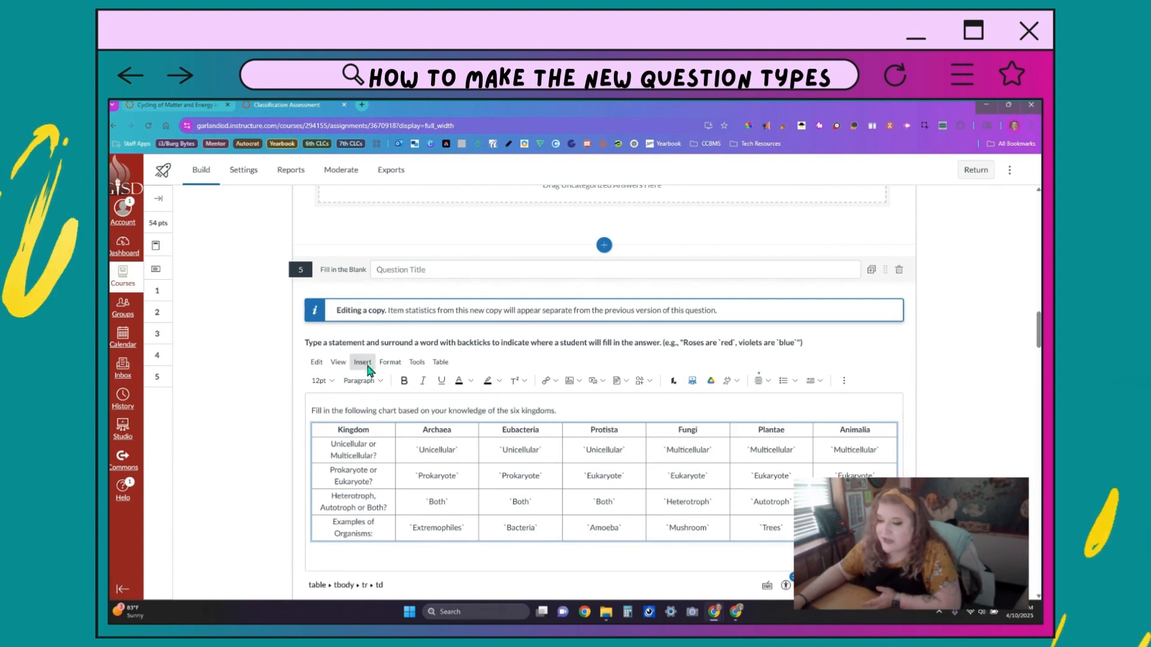
left_click(362, 363)
left_click(405, 479)
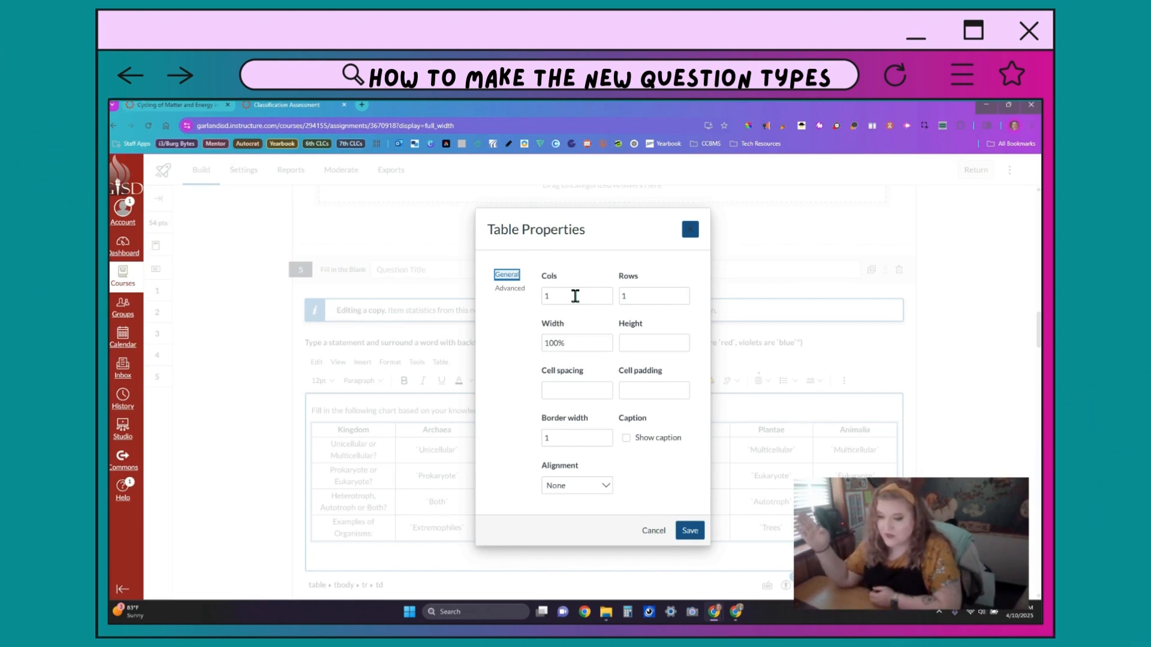
Step: Cancel the new table, click the Archaea Unicellular cell, and collapse the statement editor
left_click(650, 531)
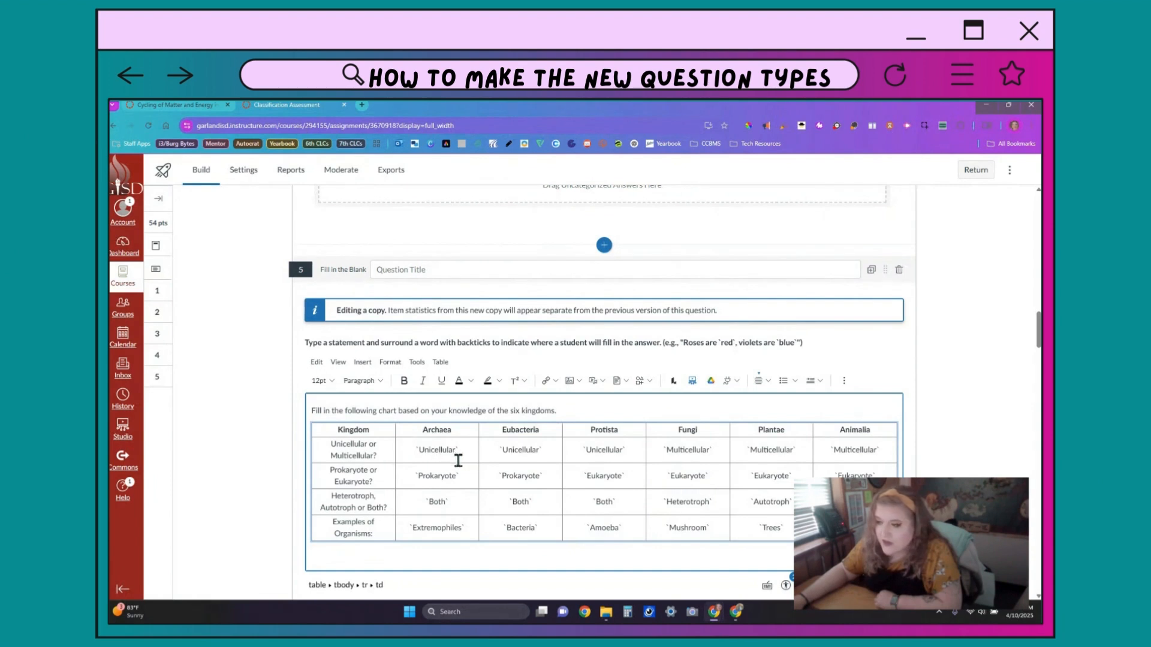
left_click(416, 449)
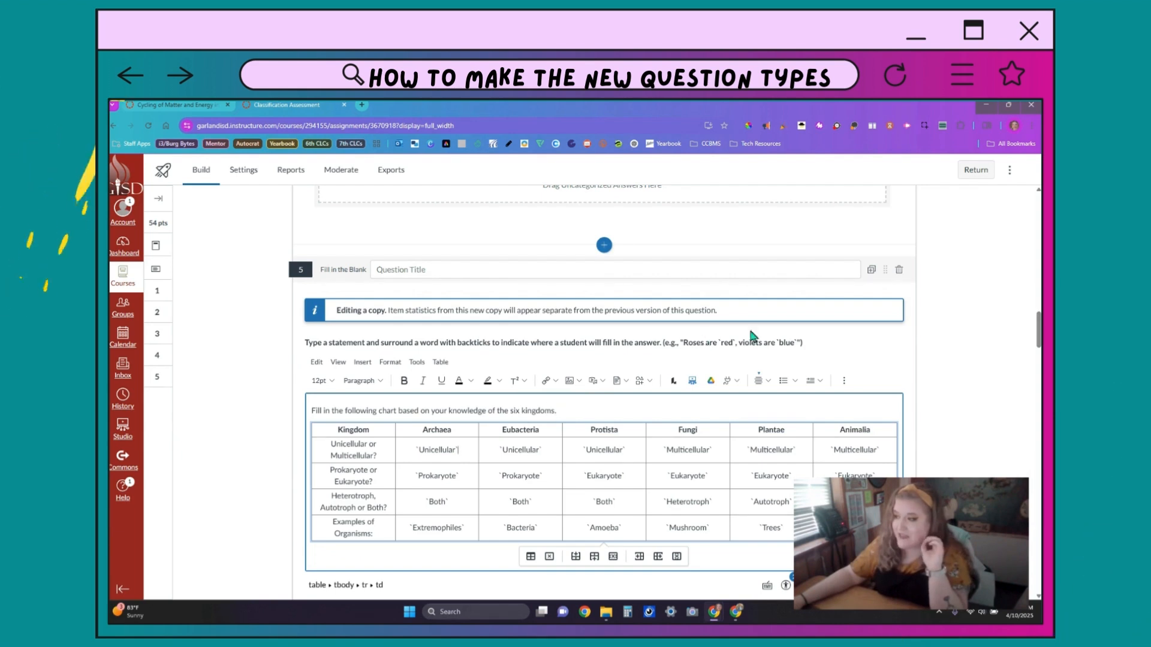
left_click(778, 345)
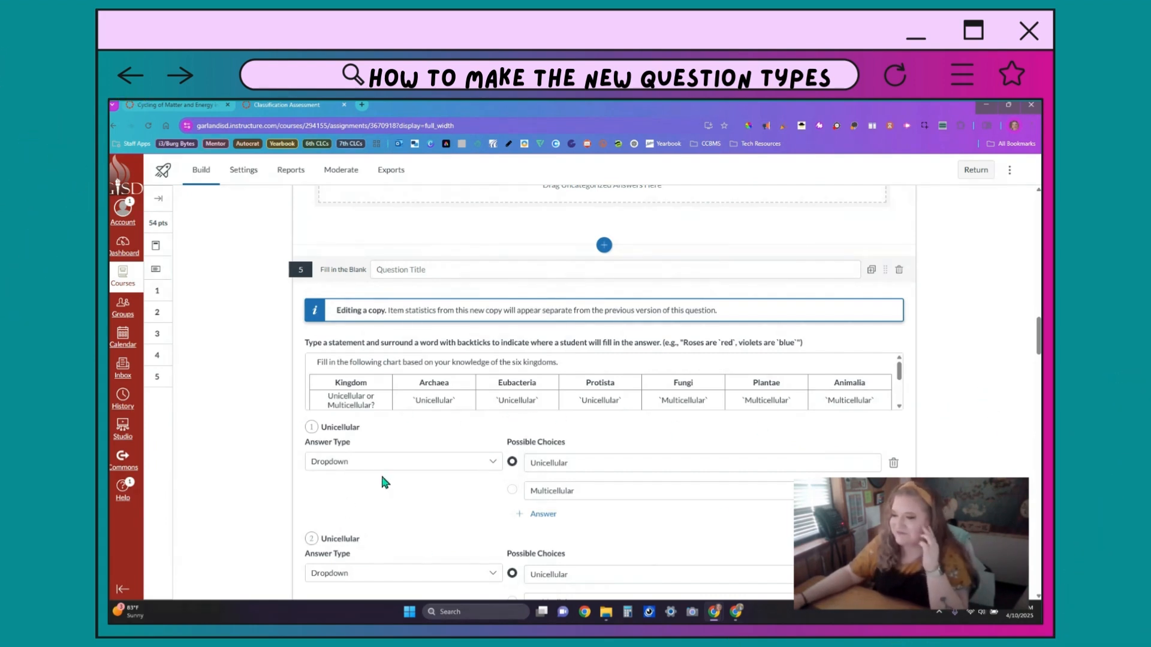
left_click(475, 459)
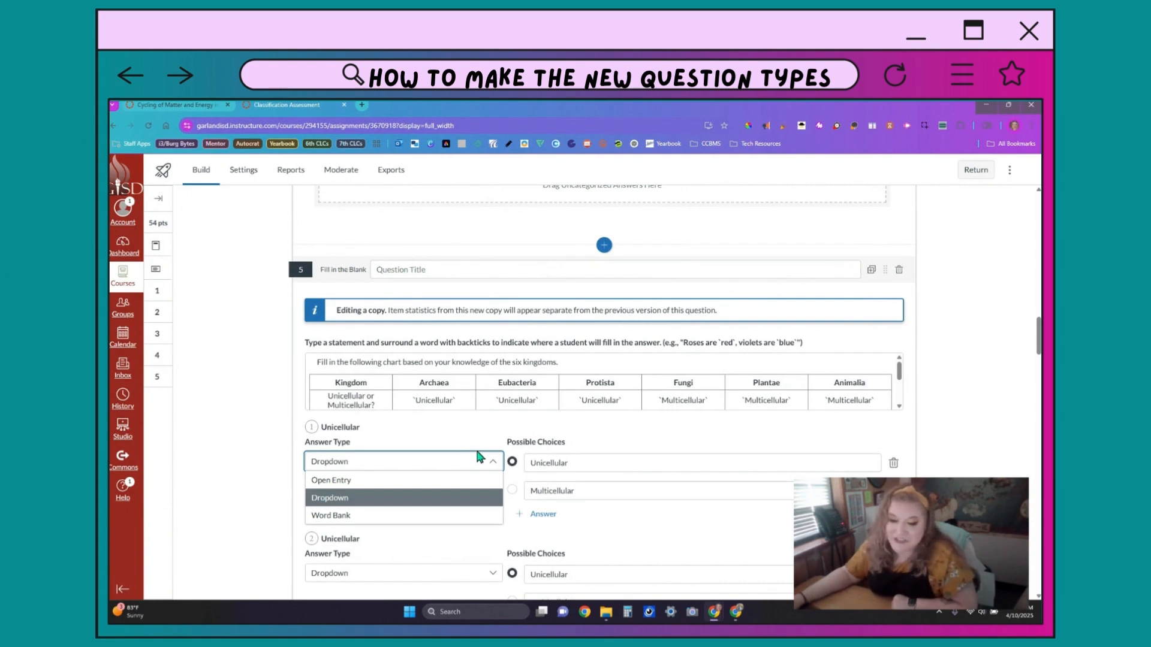
left_click(647, 517)
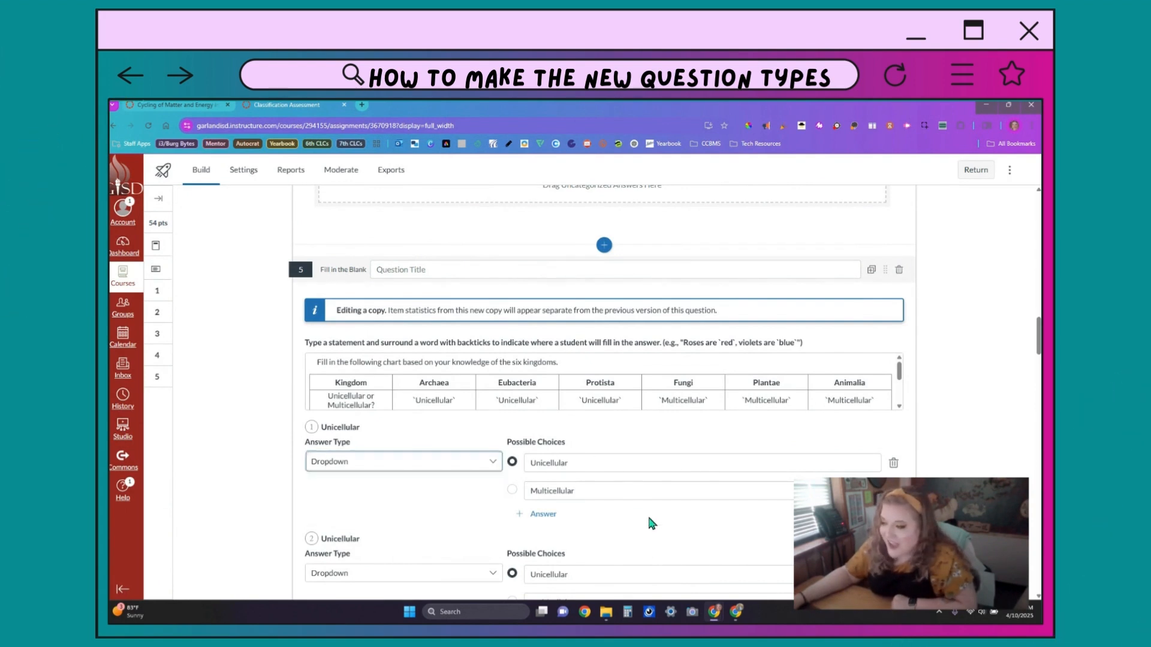
scroll(606, 506, "down", 5)
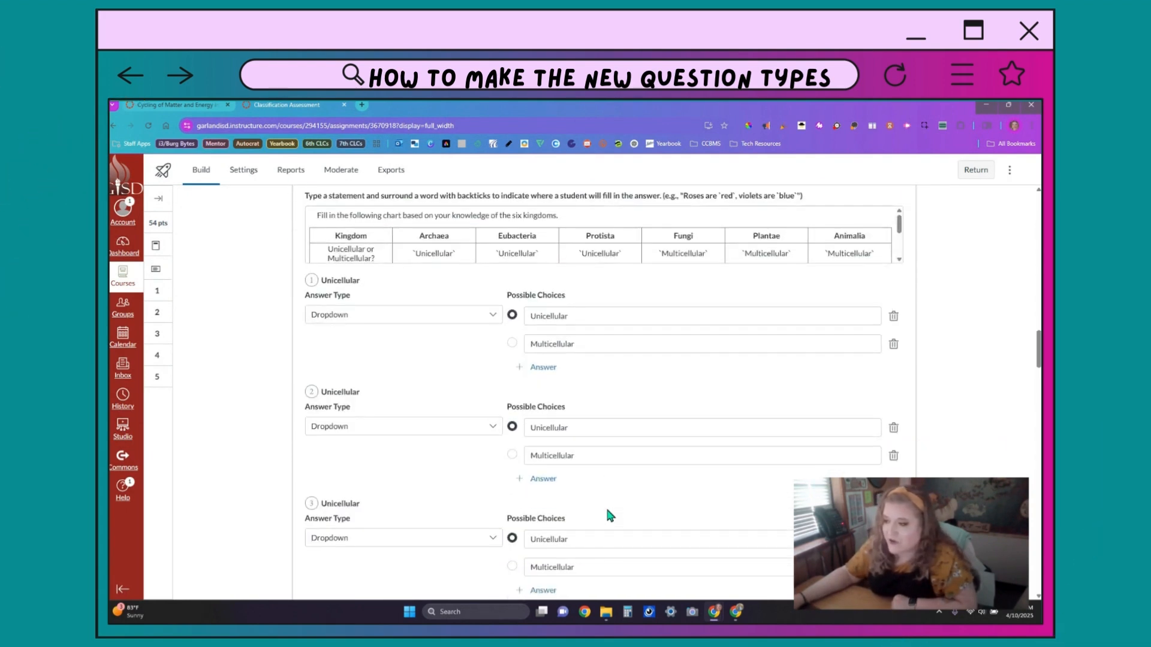
scroll(607, 508, "down", 4)
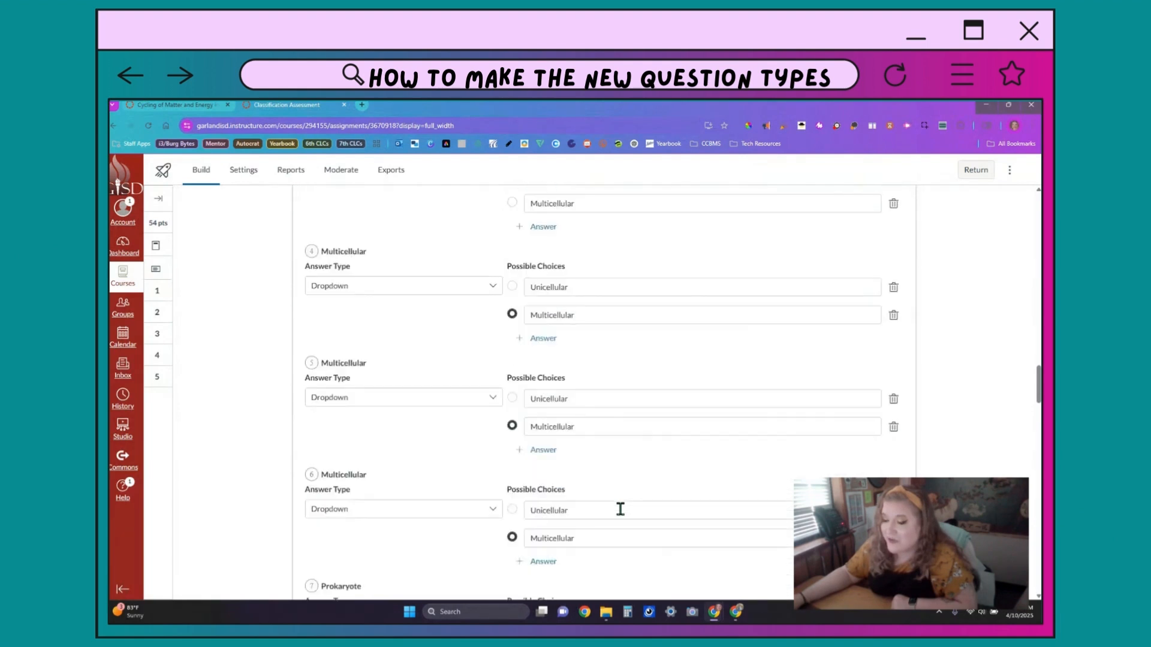
scroll(621, 508, "down", 15)
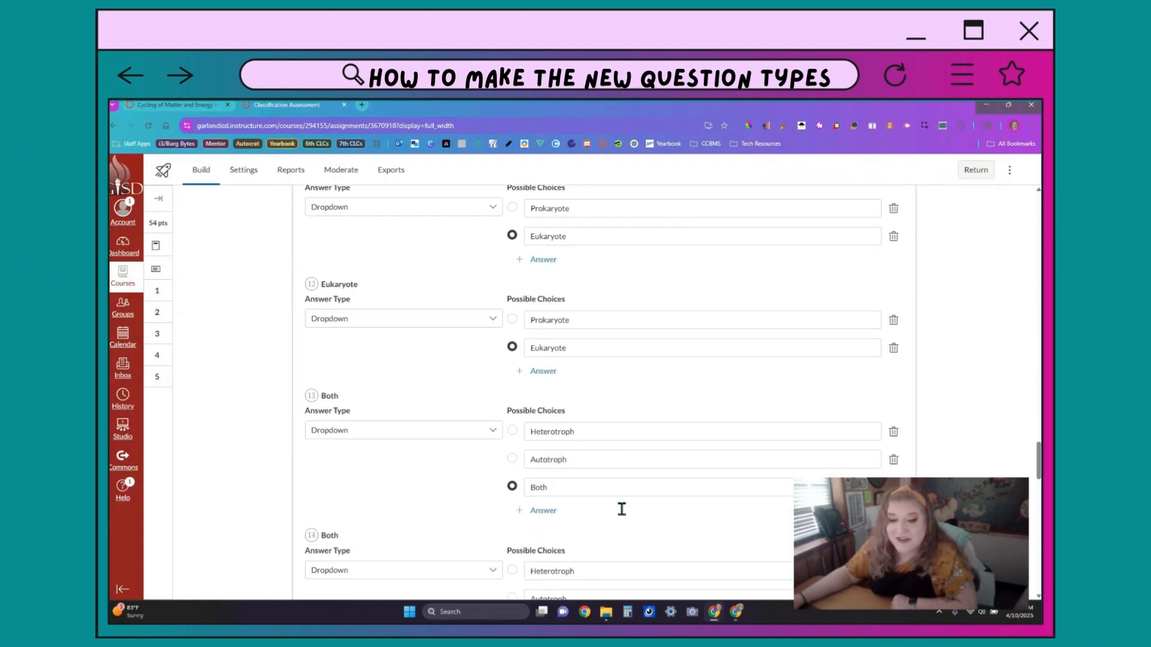
scroll(626, 512, "down", 3)
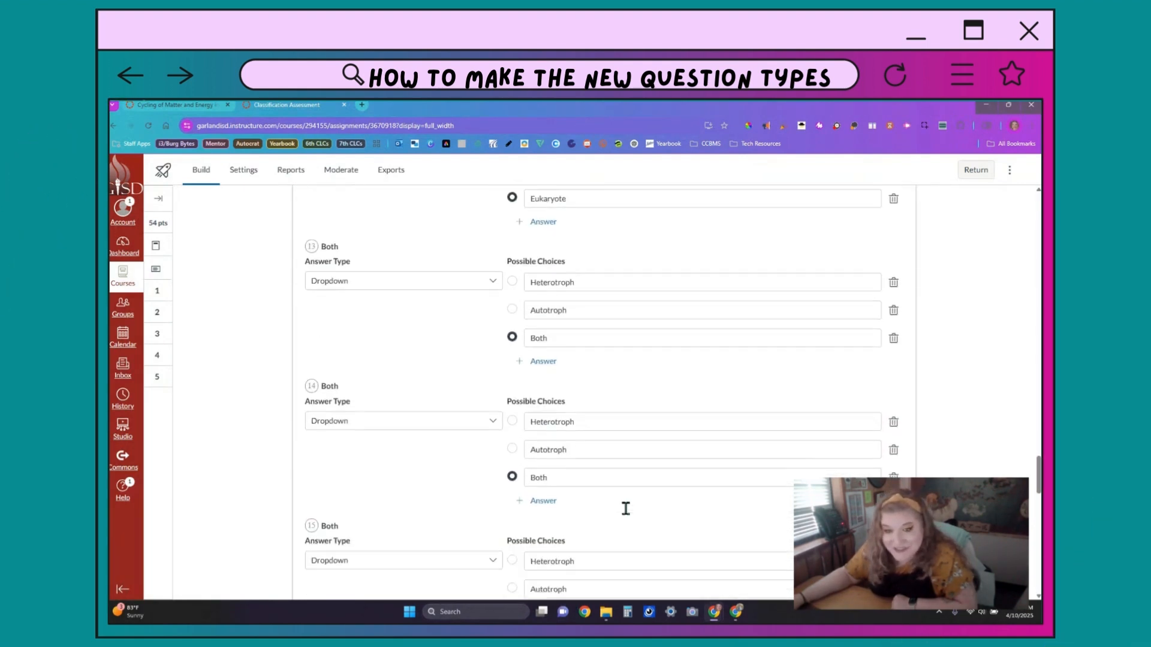
scroll(630, 512, "down", 5)
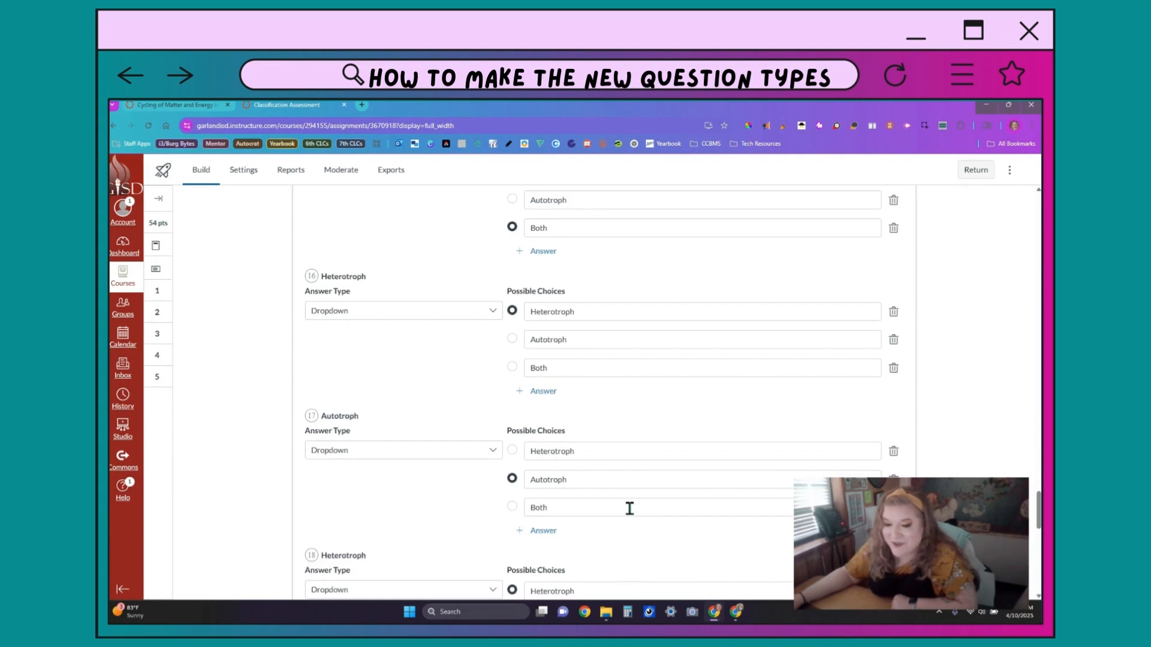
scroll(629, 508, "down", 7)
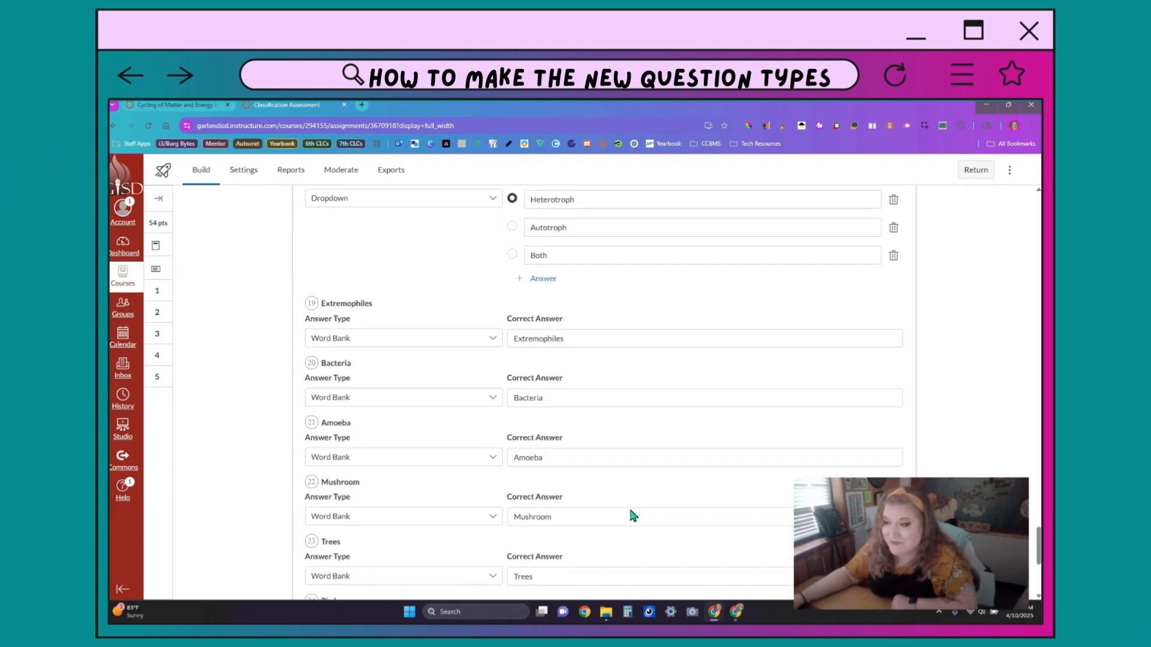
scroll(629, 515, "down", 1)
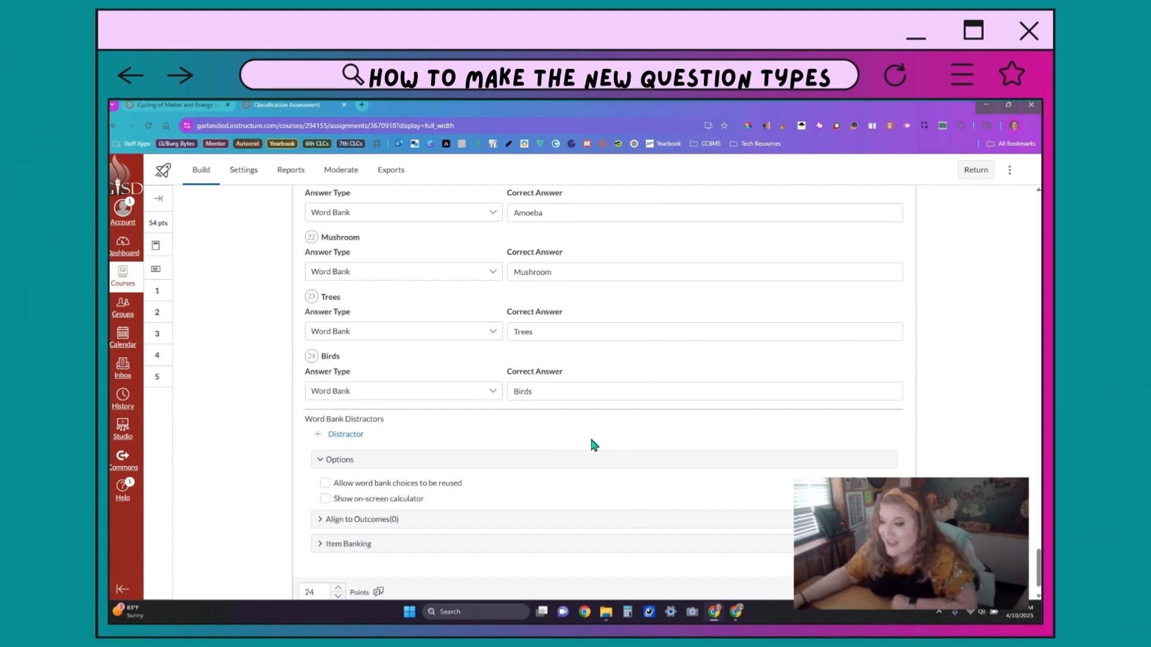
scroll(591, 441, "down", 1)
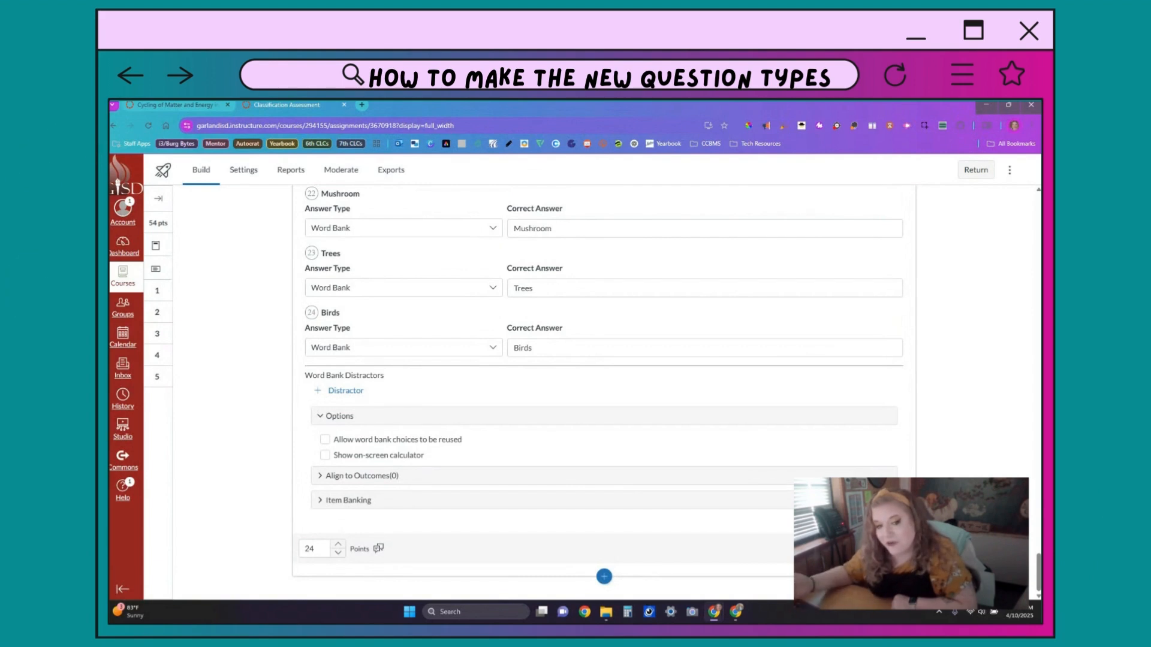
Step: Finish question 5, close the Classification Assessment quiz, and insert a new Stimulus
left_click(888, 549)
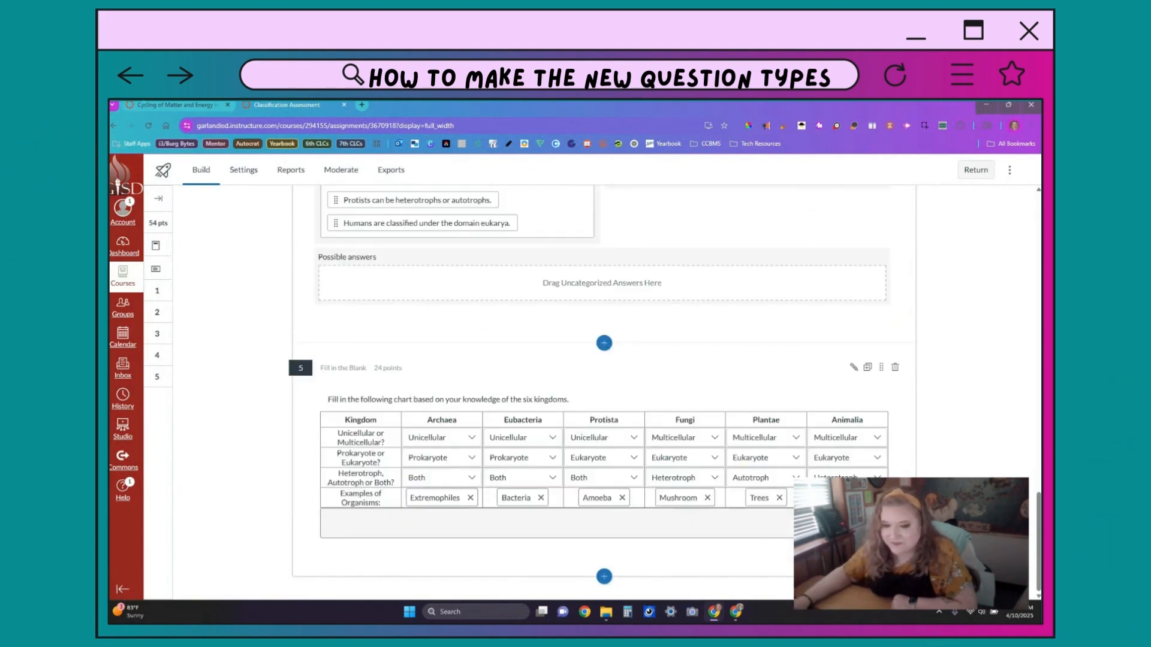
key("ctrl+w")
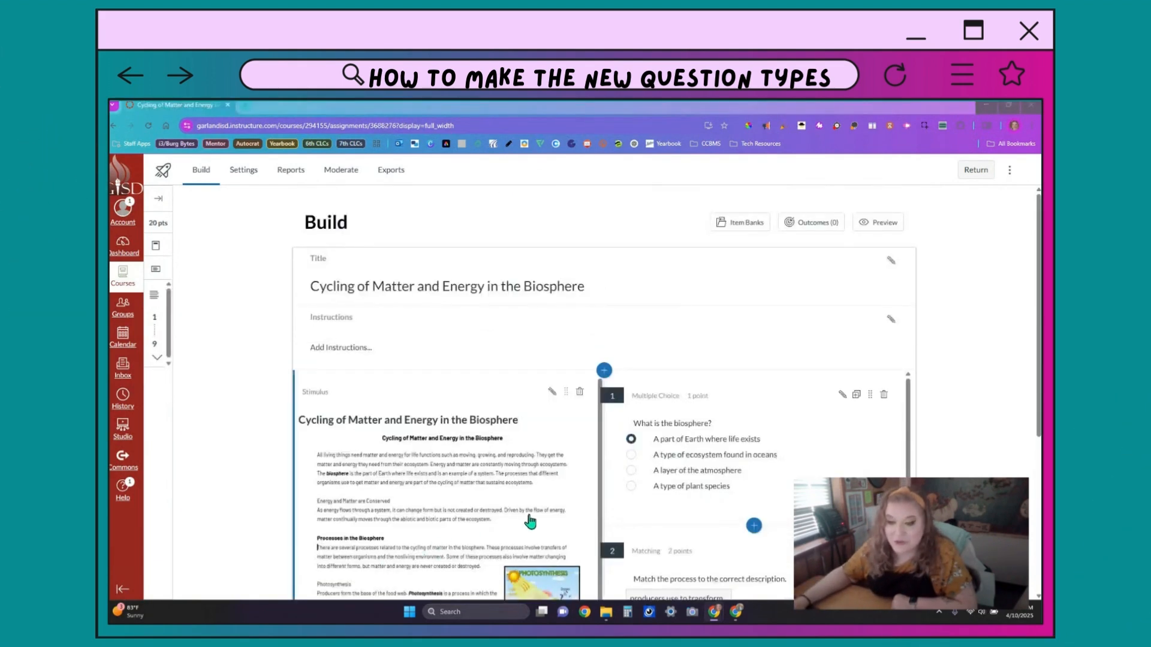
left_click(604, 370)
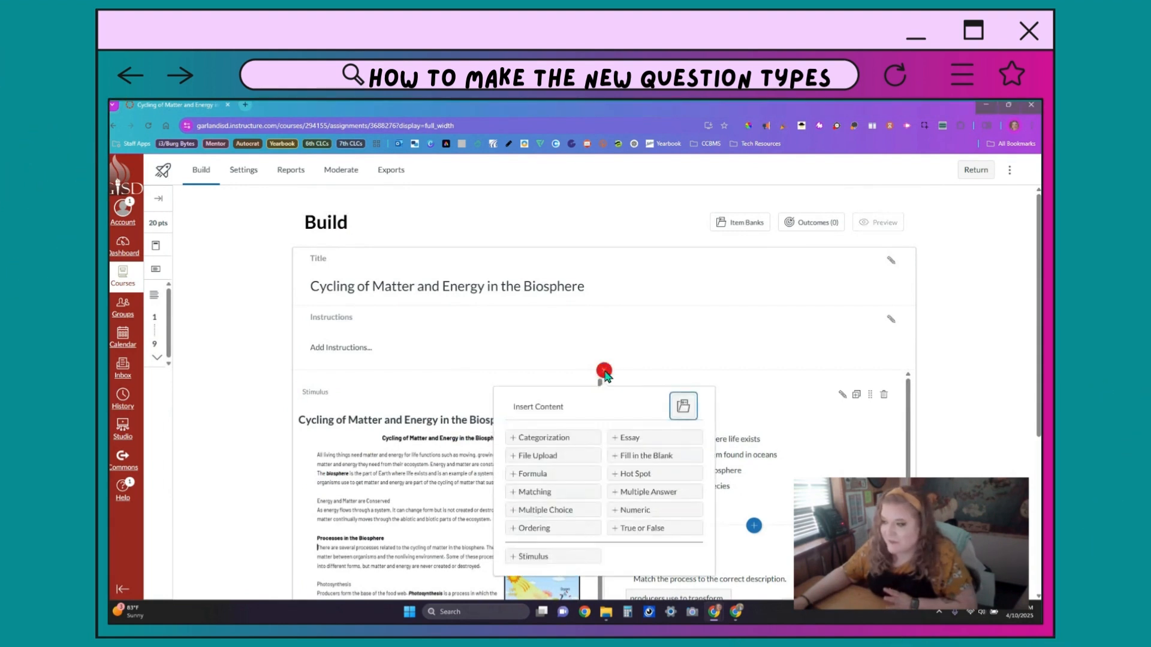
left_click(534, 557)
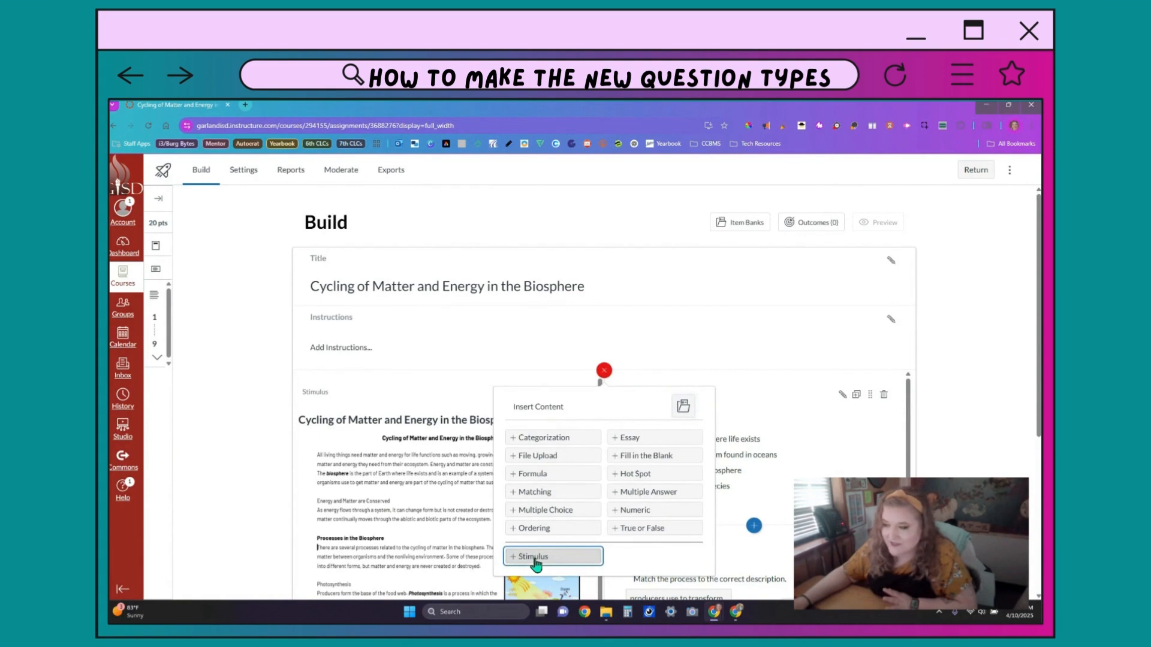
left_click(533, 556)
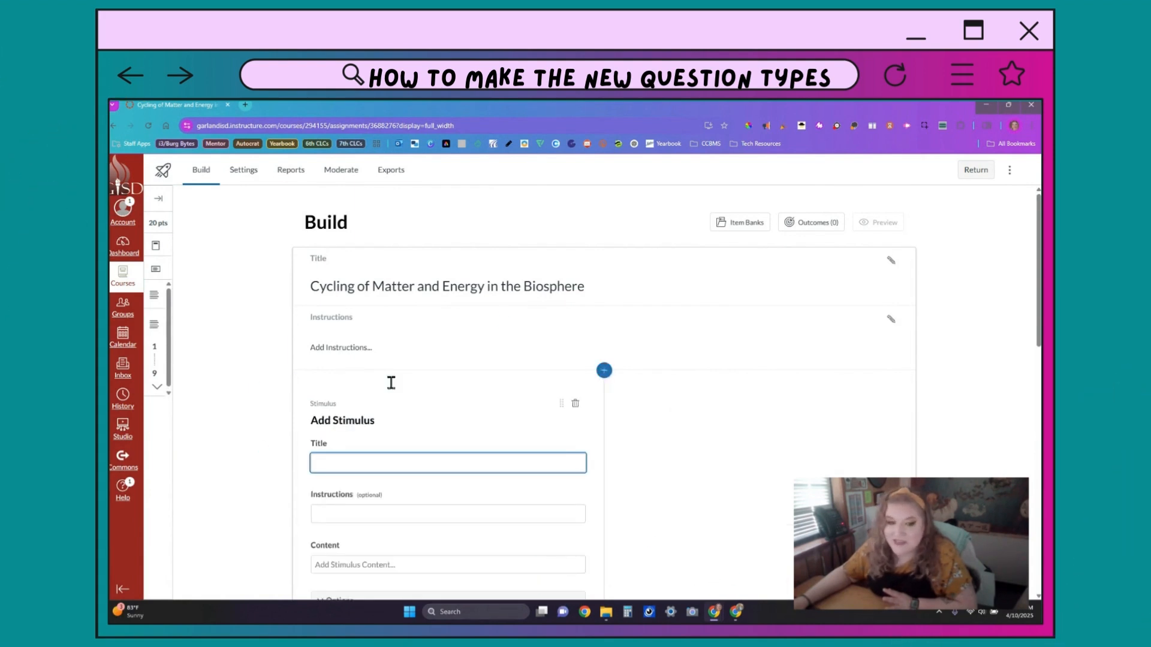
Step: Scroll through the blank stimulus form and begin entering its passage content
scroll(614, 323, "down", 2)
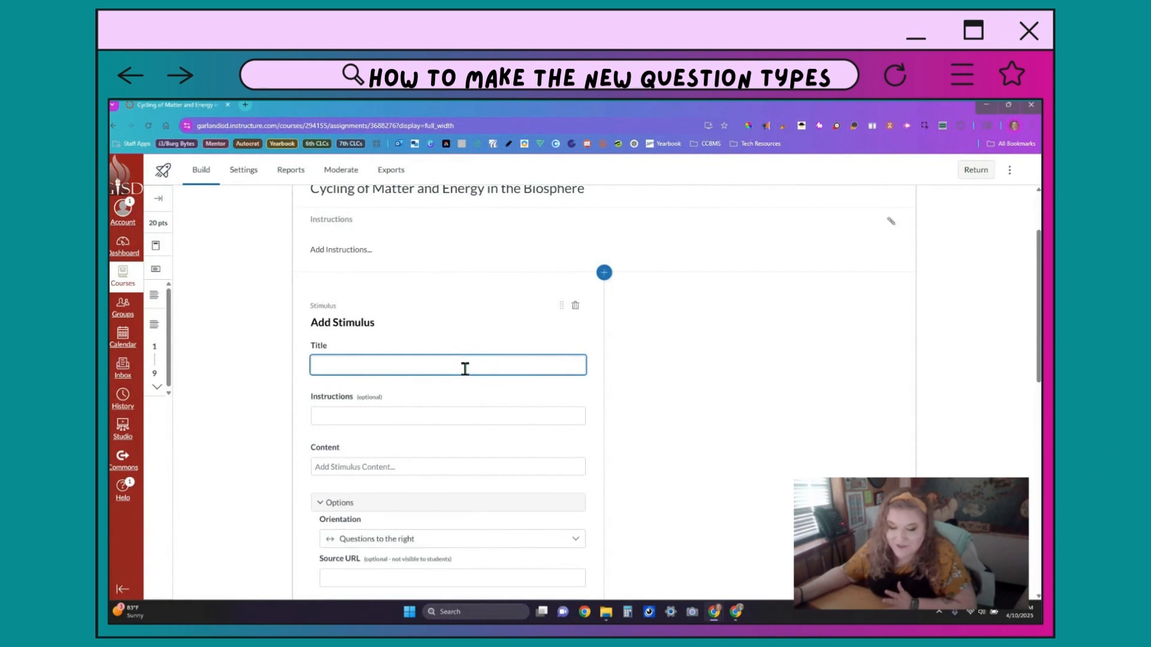
scroll(465, 369, "down", 2)
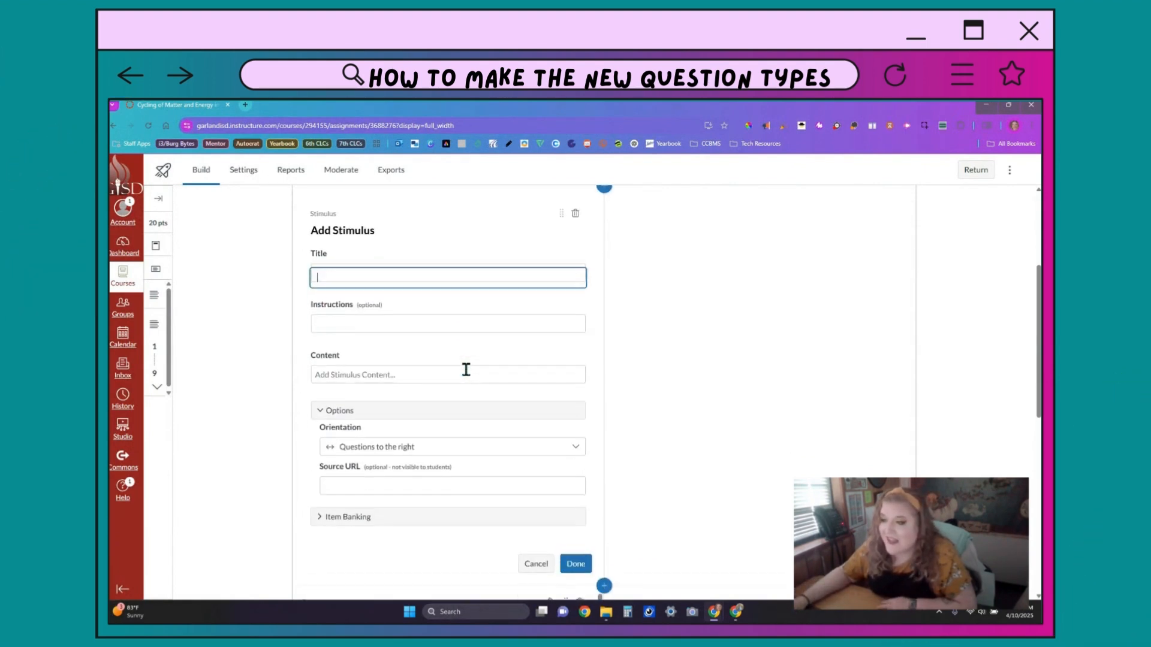
scroll(466, 369, "down", 1)
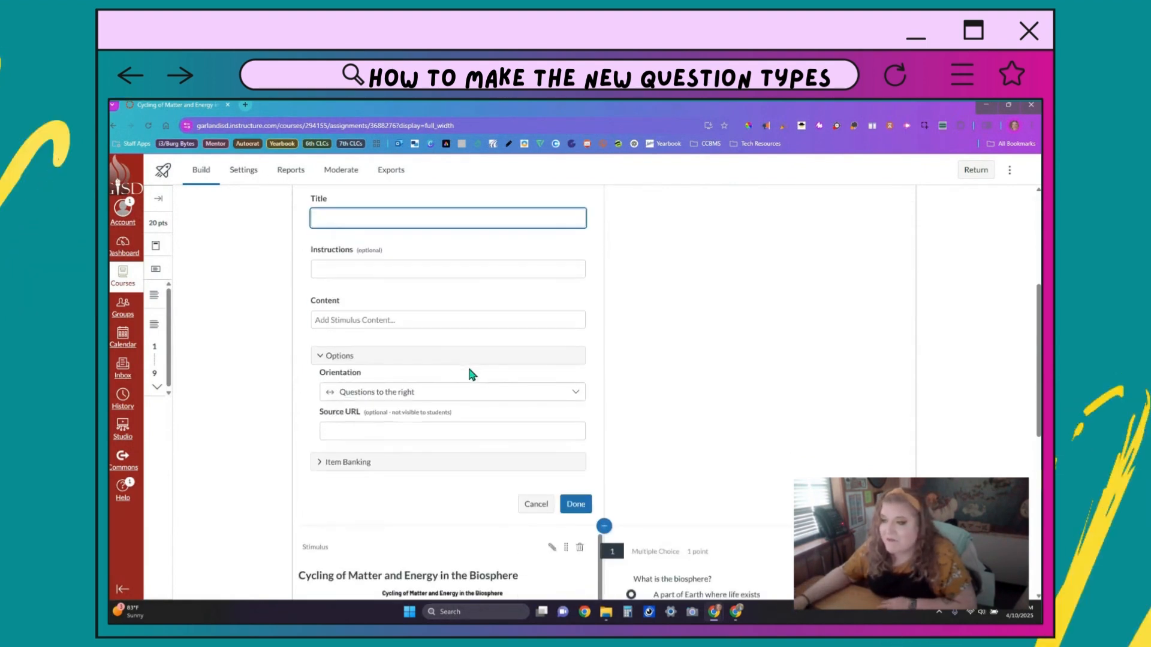
left_click(399, 320)
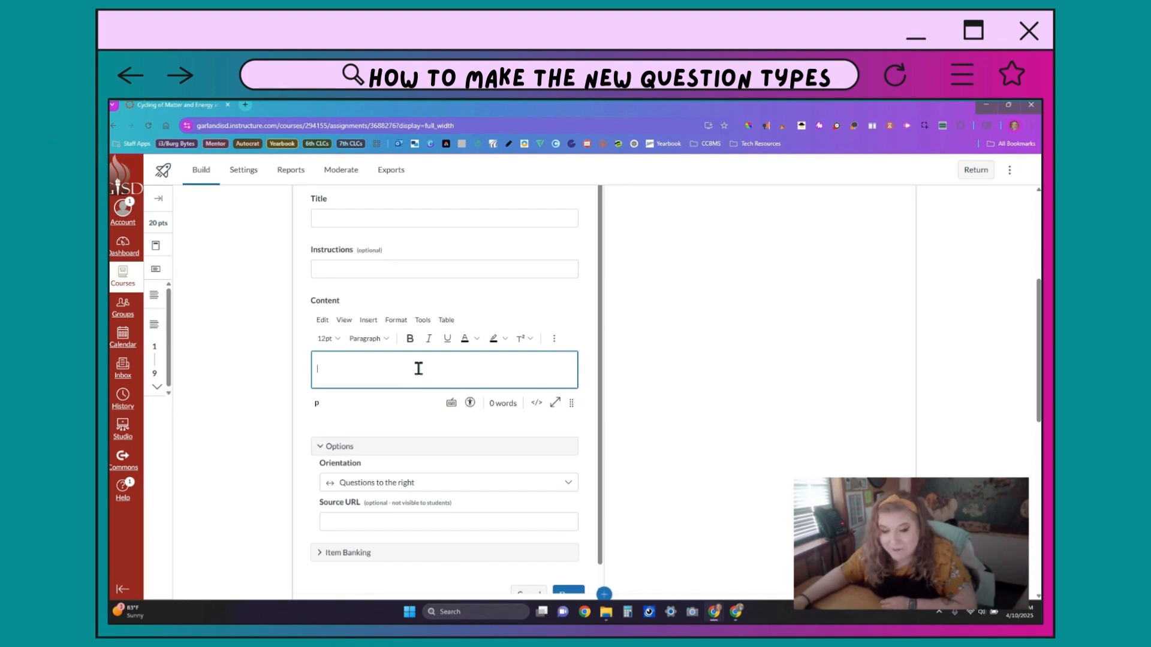
Step: Select the passage image, review the Cycling of Matter and Energy in the Biosphere content, and save the stimulus
scroll(535, 406, "down", 1)
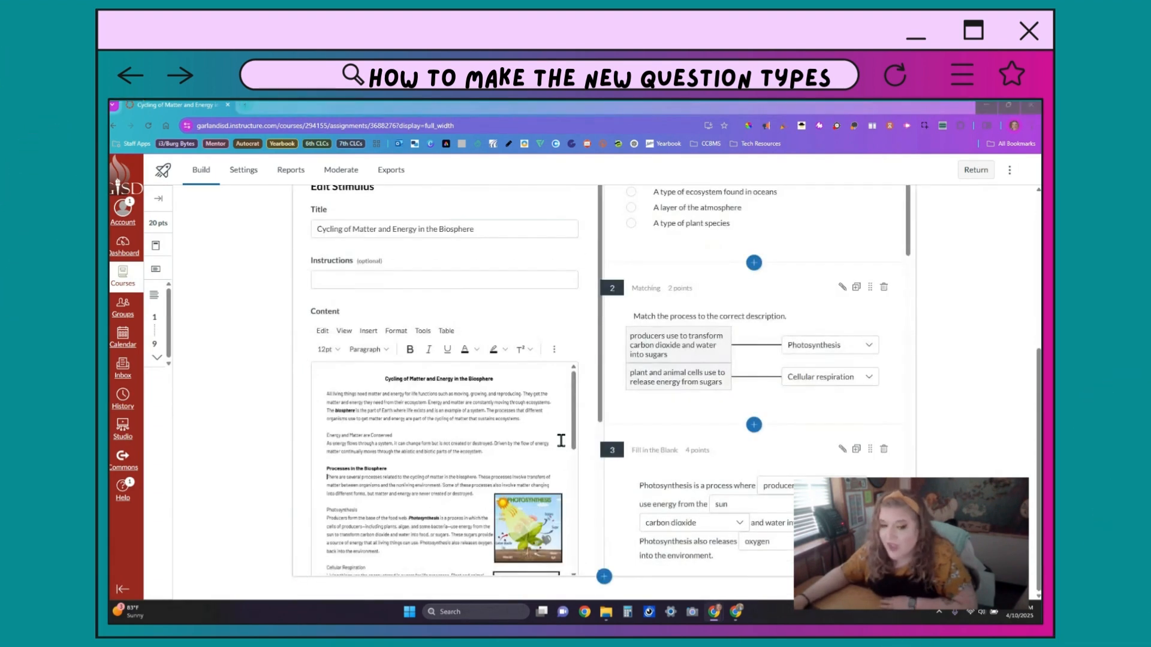
left_click(479, 479)
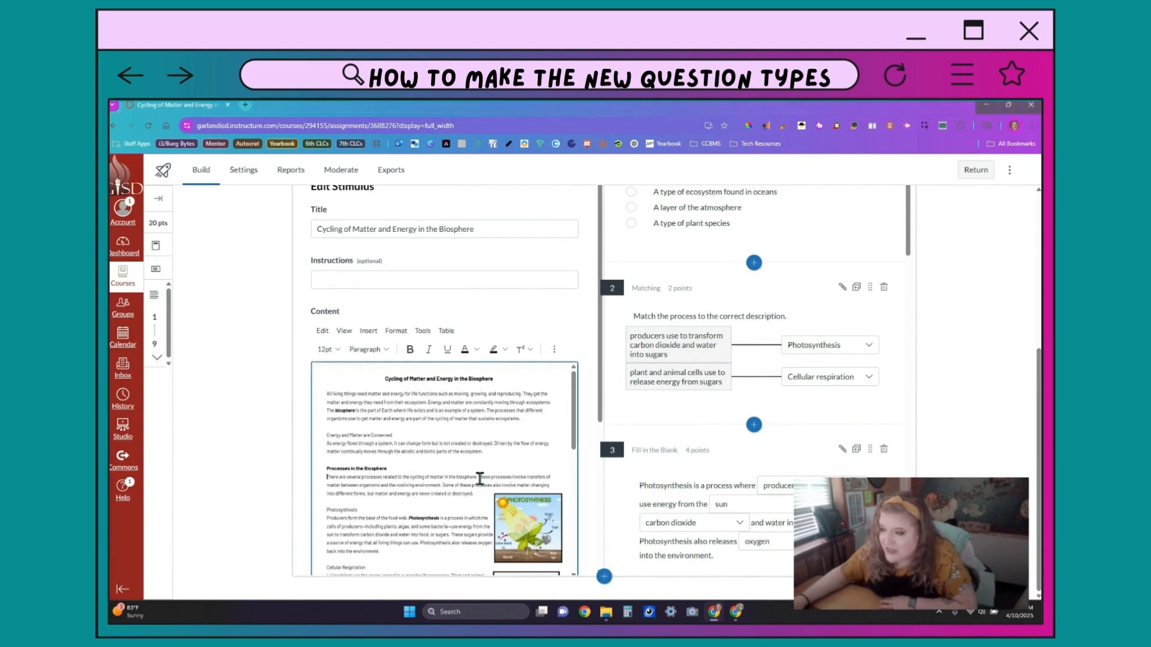
scroll(420, 473, "down", 10)
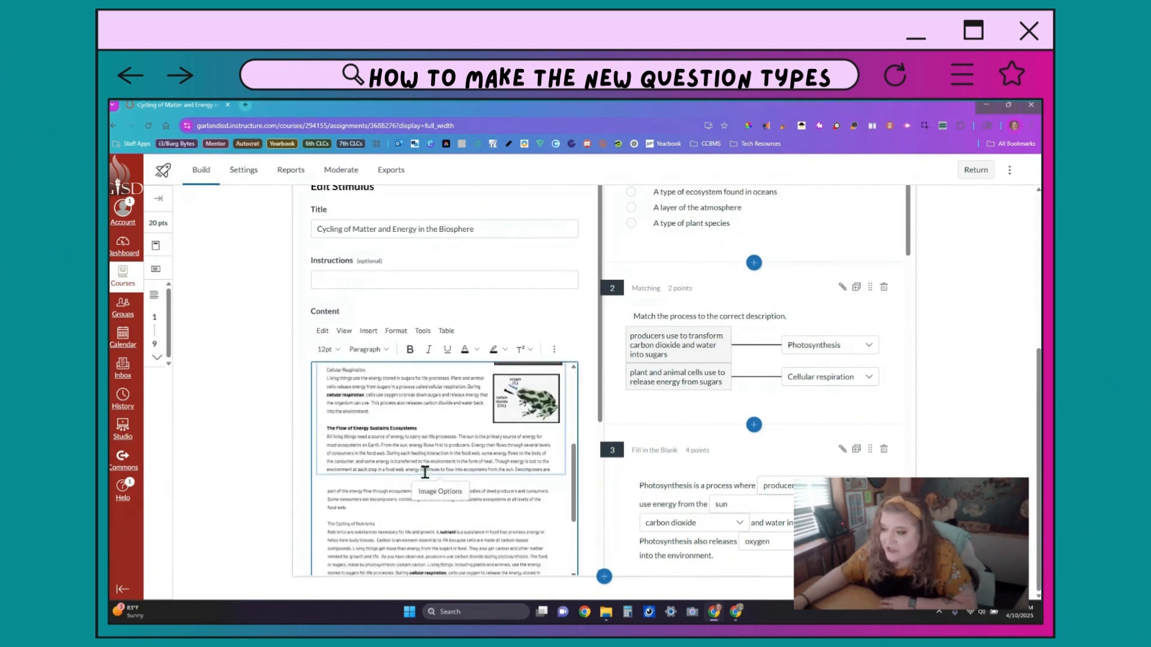
scroll(428, 490, "down", 3)
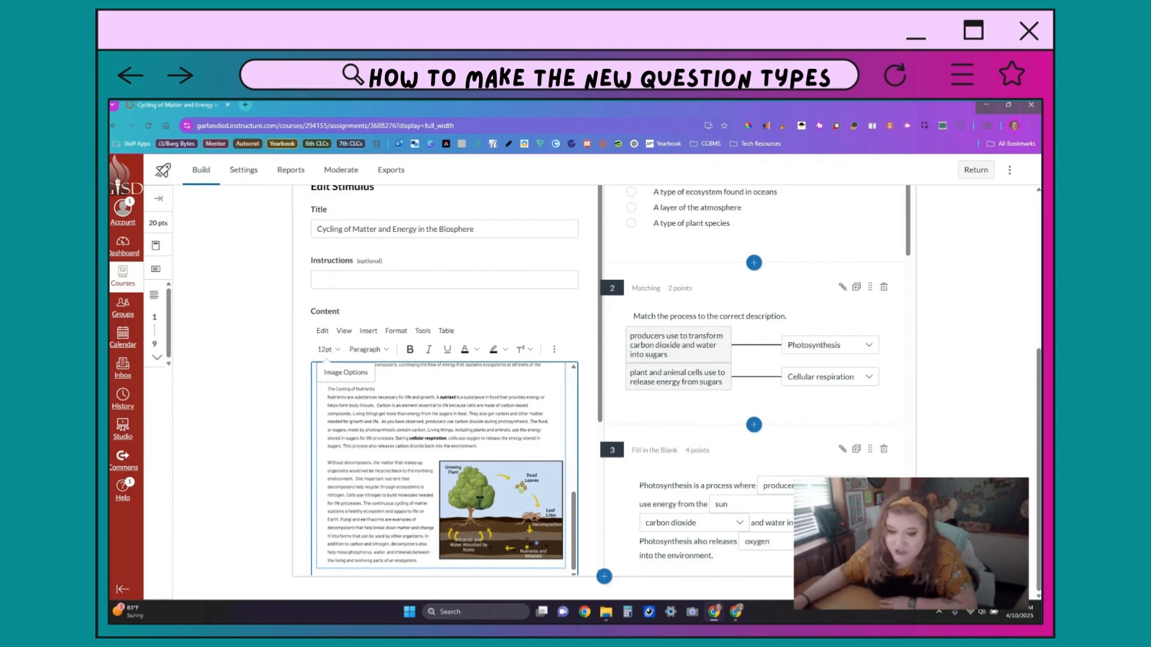
scroll(551, 528, "down", 4)
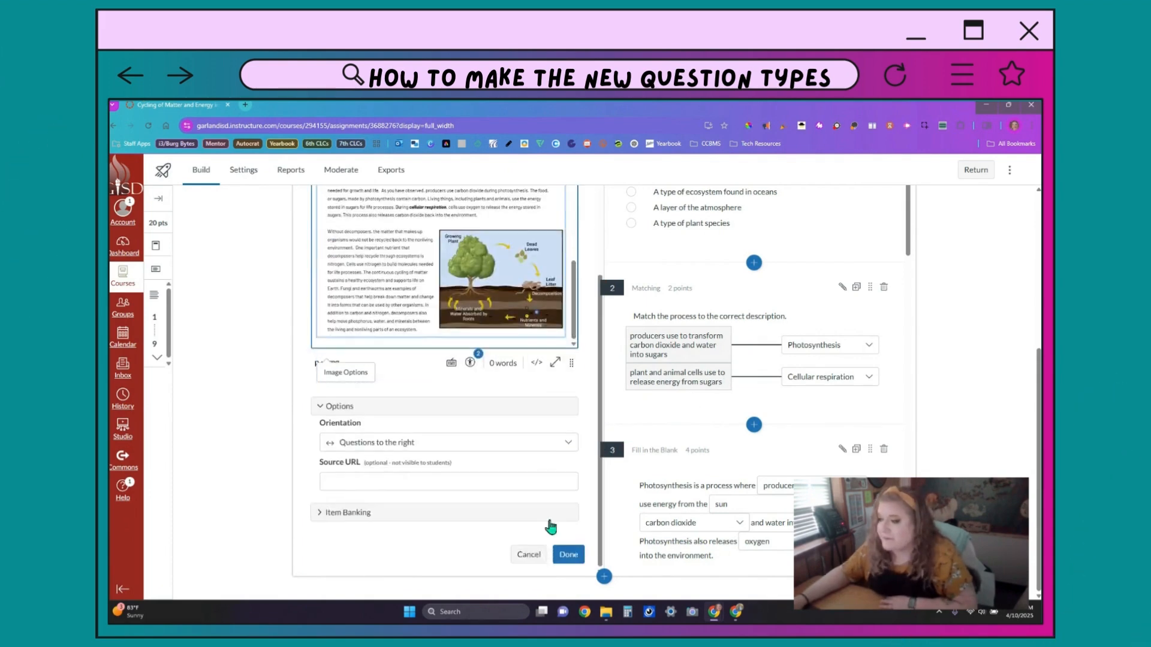
left_click(568, 555)
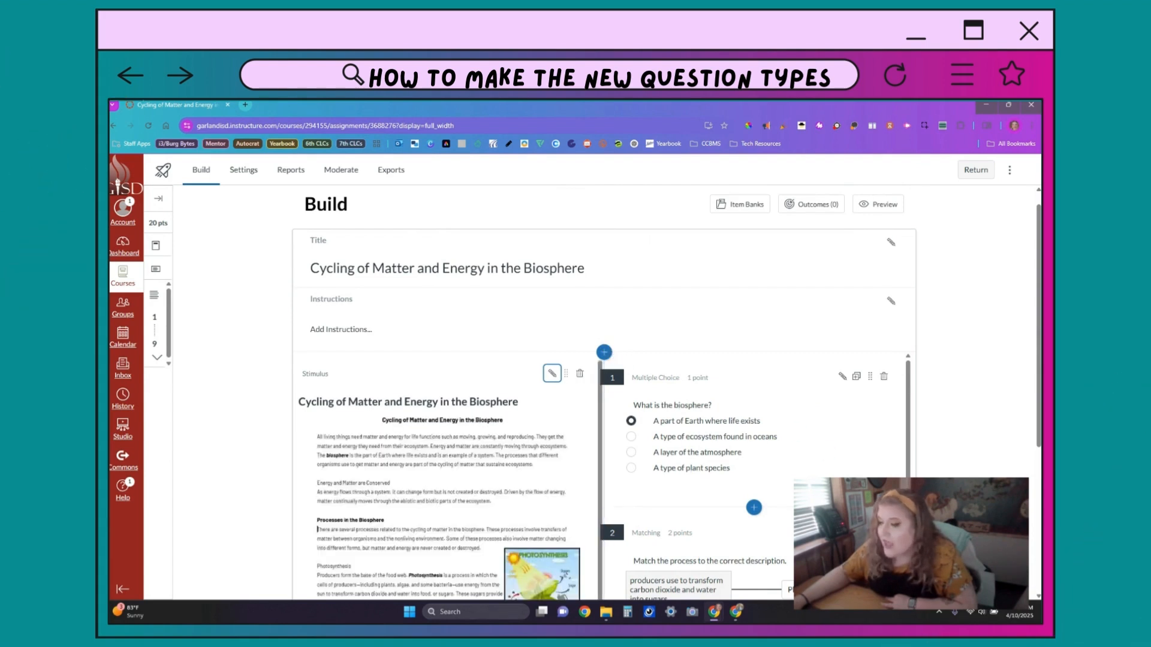
scroll(779, 504, "down", 3)
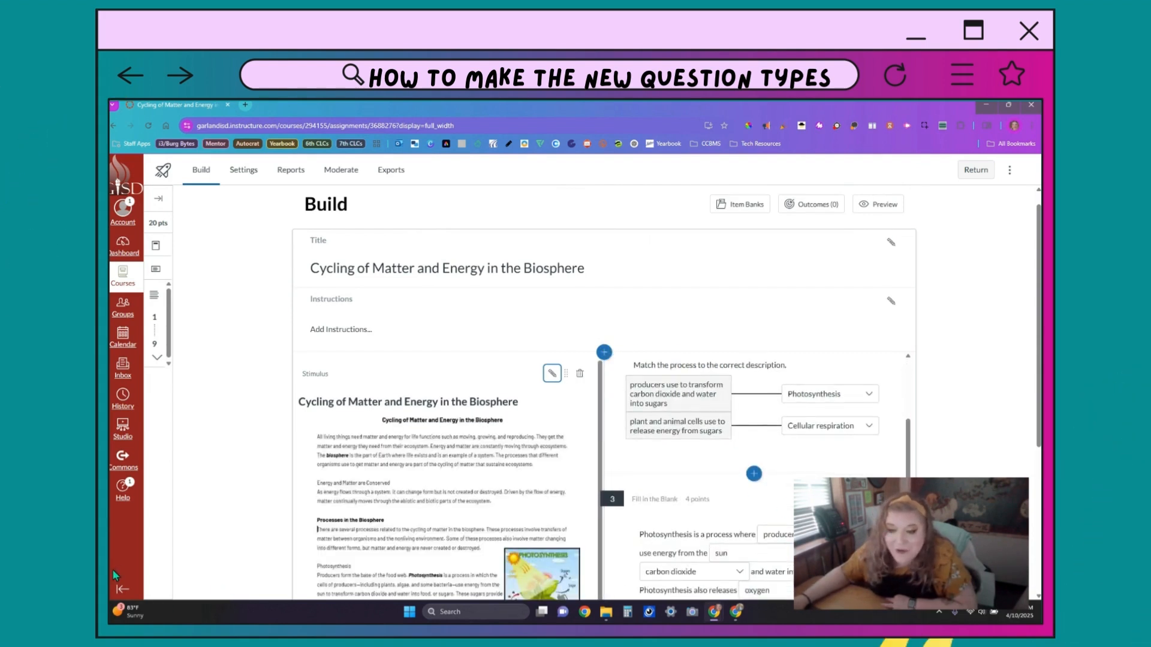